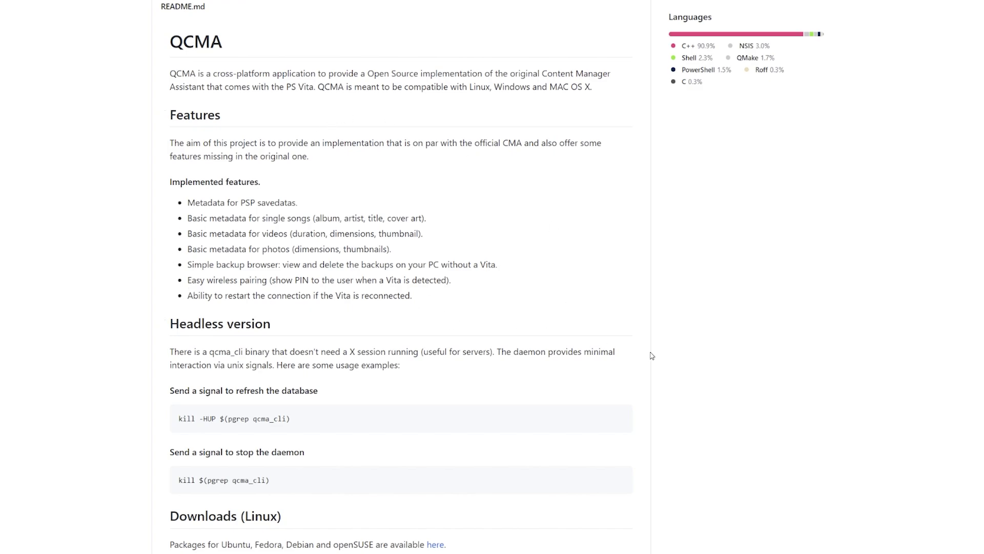
Open the latest Qcma 0.4.1 release from the QCMA repository page.
scroll(629, 377, up, 8)
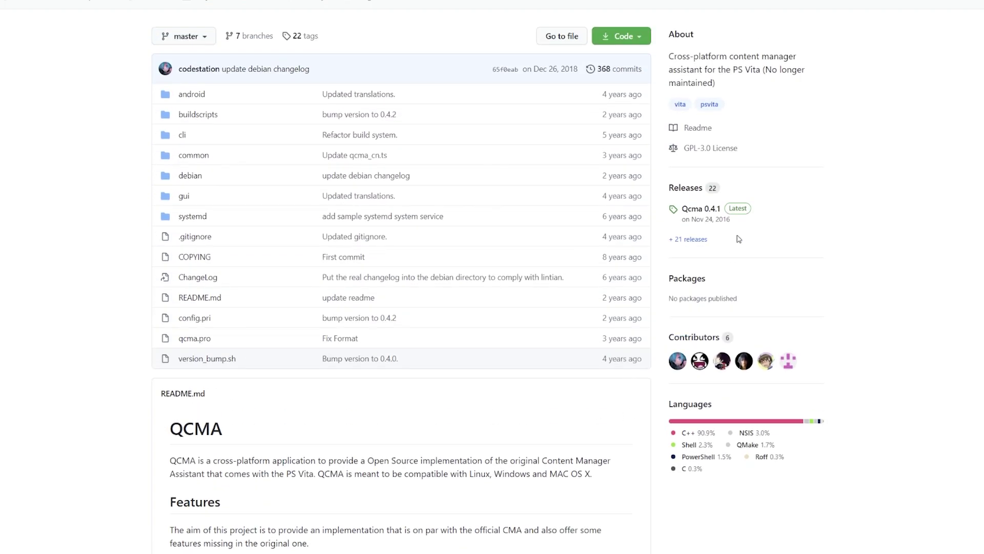
click(702, 209)
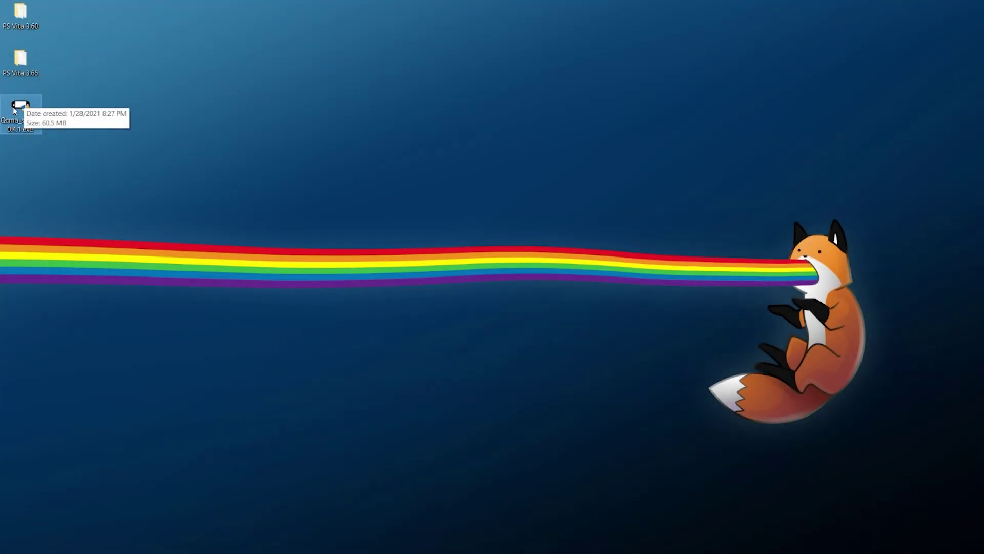
Run Qcma_setup-0.4.1.exe, allow it to make changes, and choose the libusbK driver component instead of the WinUSB driver.
double_click(21, 106)
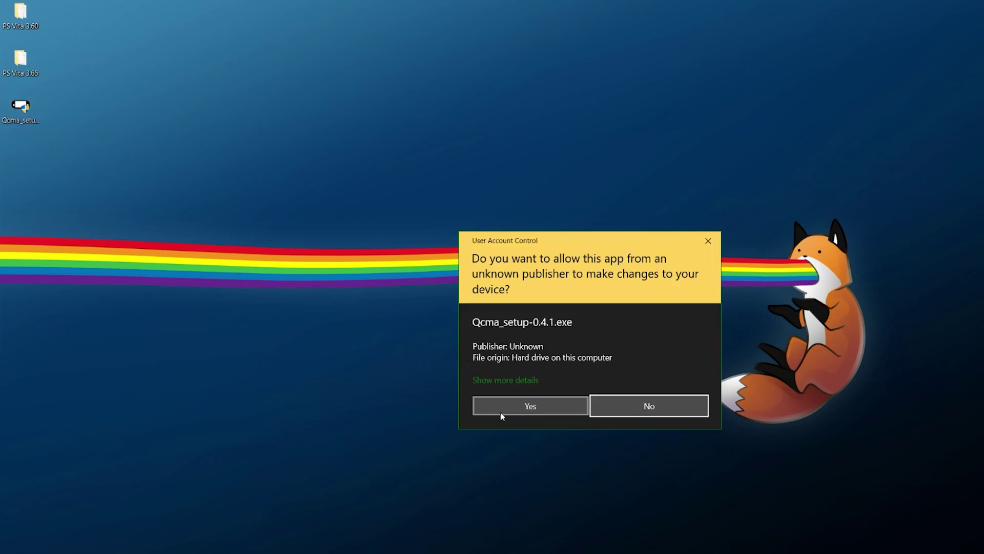
click(501, 408)
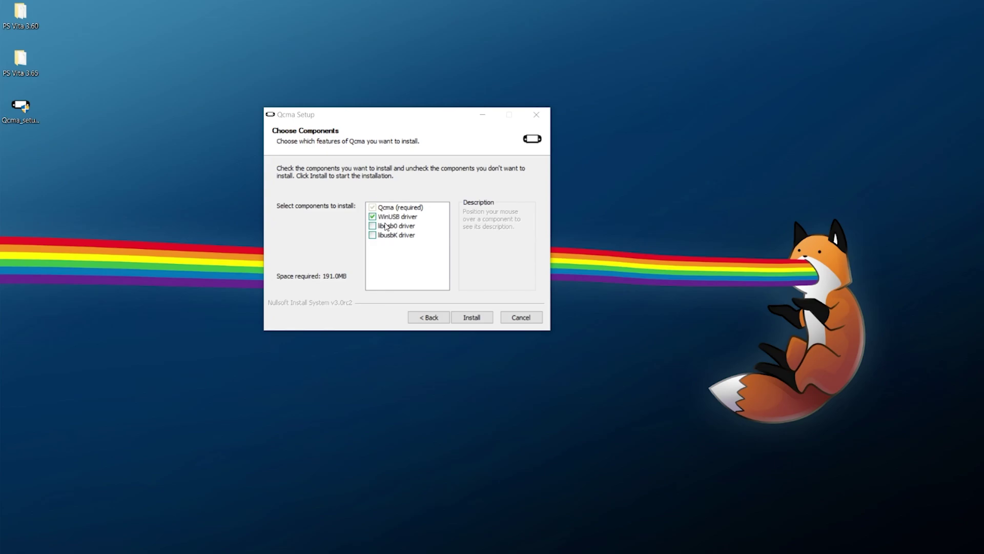
click(372, 235)
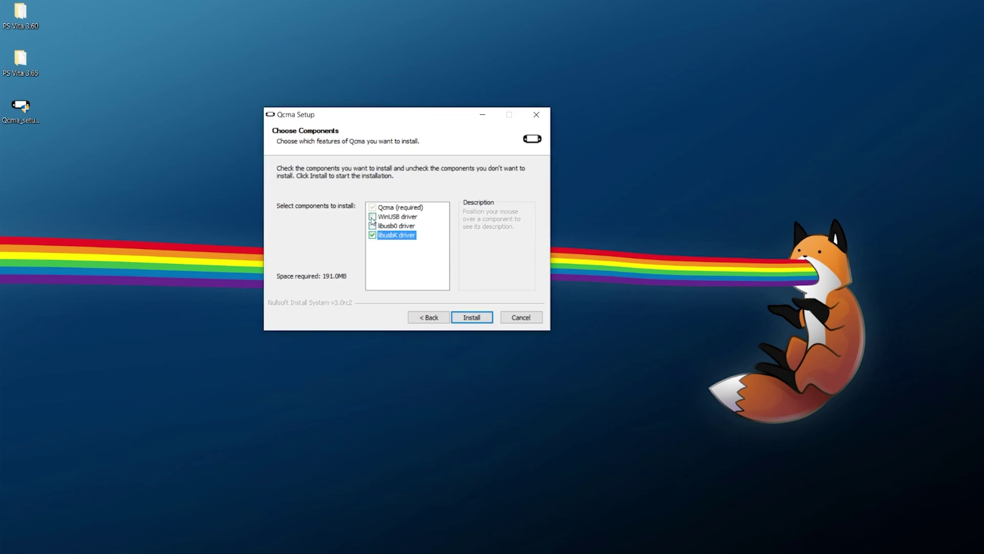
click(372, 217)
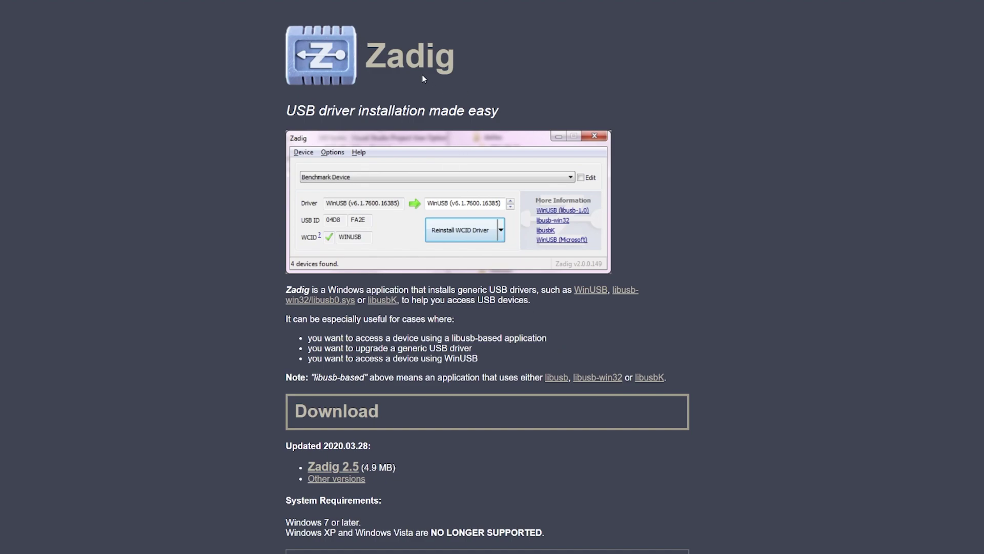
Download Zadig 2.5 and run zadig-2.5.exe as administrator, allowing it to make changes to the device.
scroll(512, 337, down, 2)
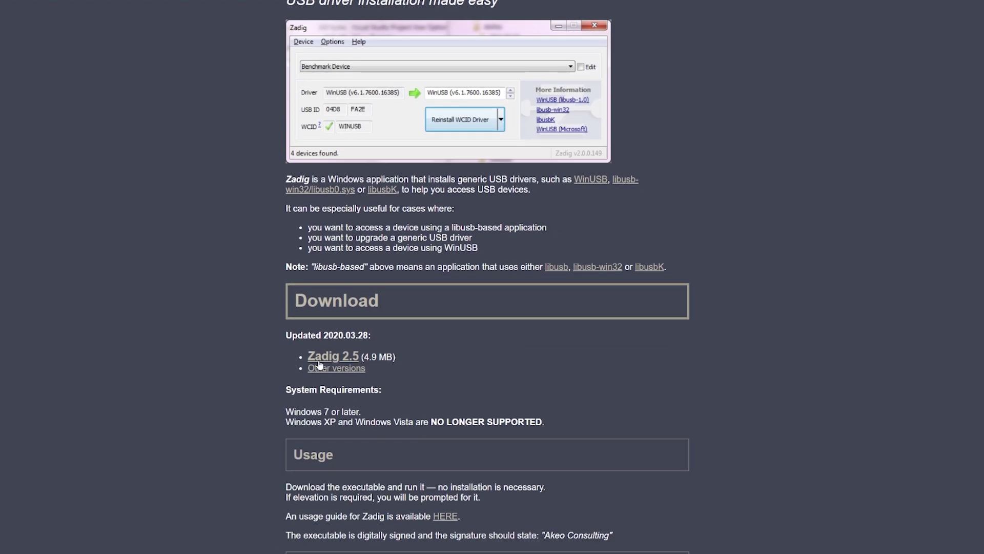
click(339, 359)
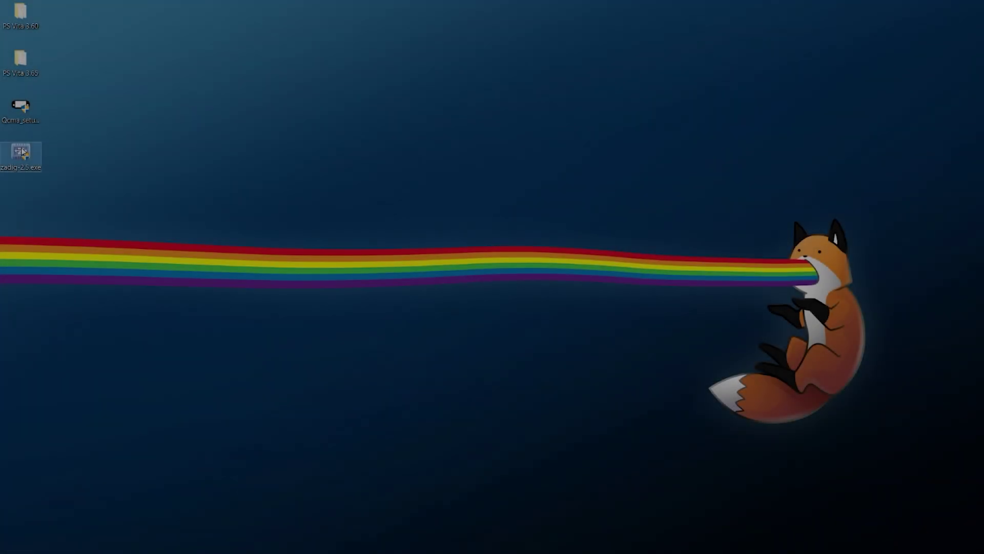
right_click(21, 150)
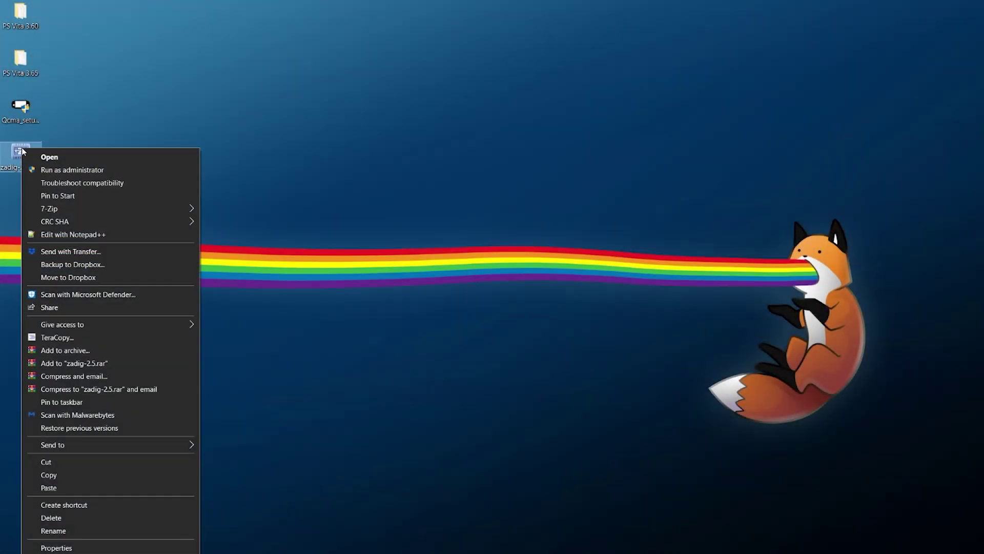
click(57, 169)
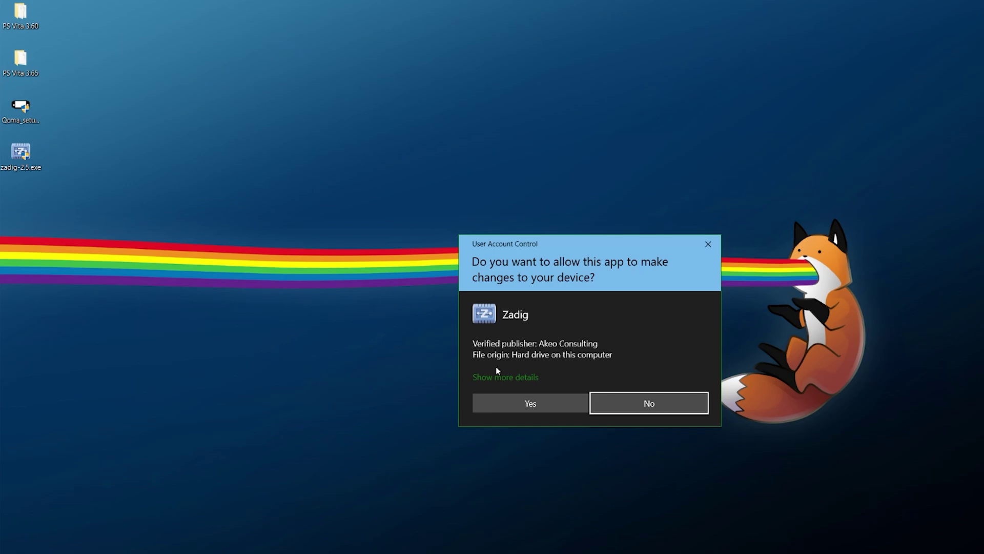
click(500, 403)
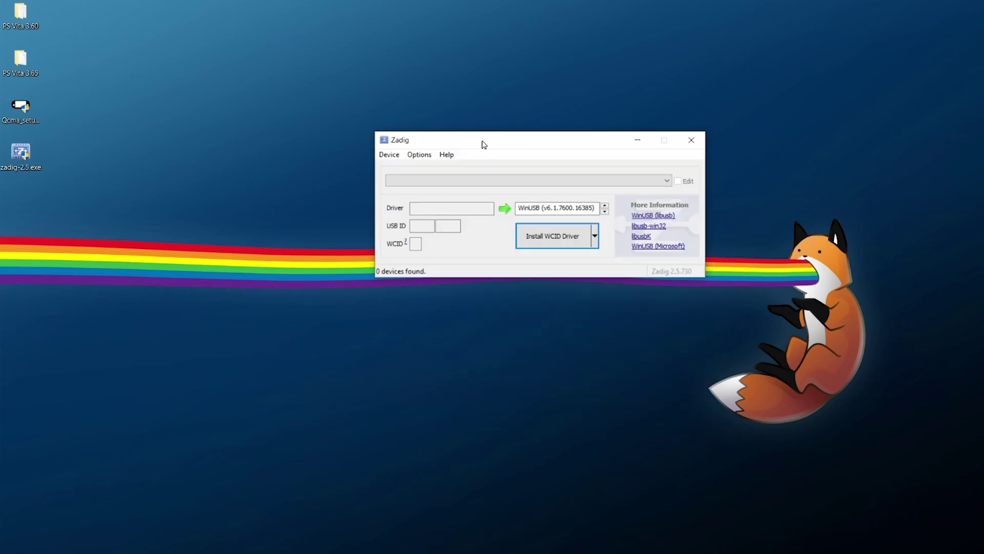
List all devices in Zadig and select the "PS Vita" Type B device.
click(412, 155)
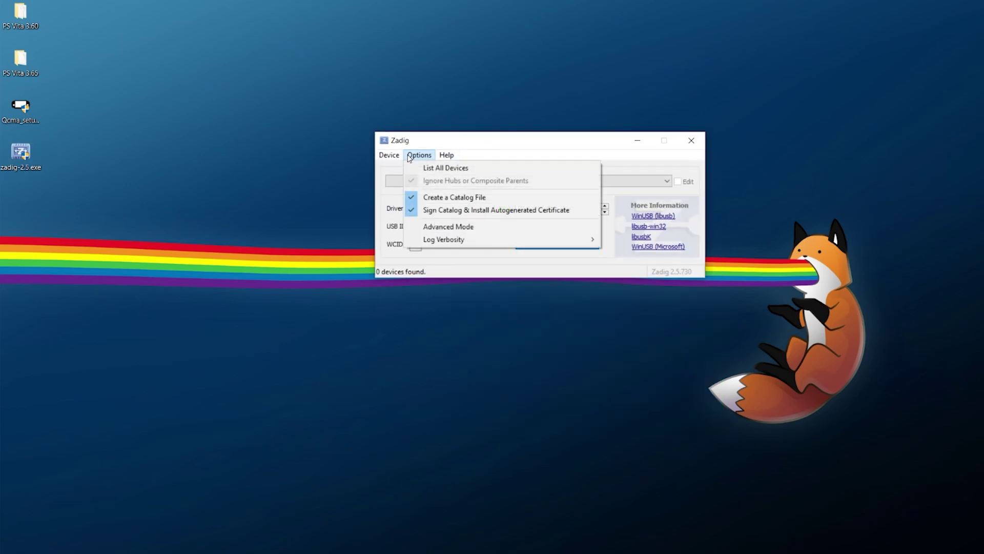
click(435, 171)
click(589, 181)
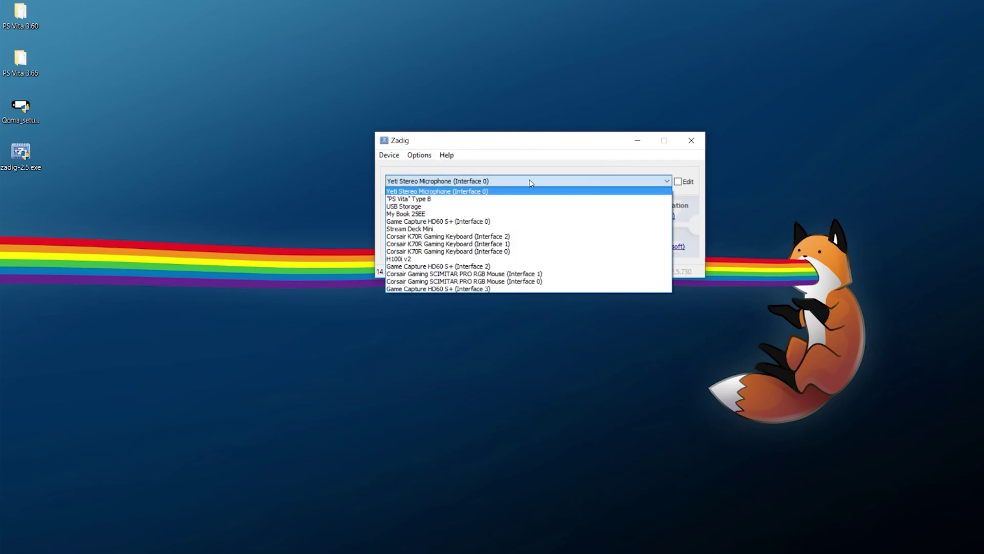
click(440, 199)
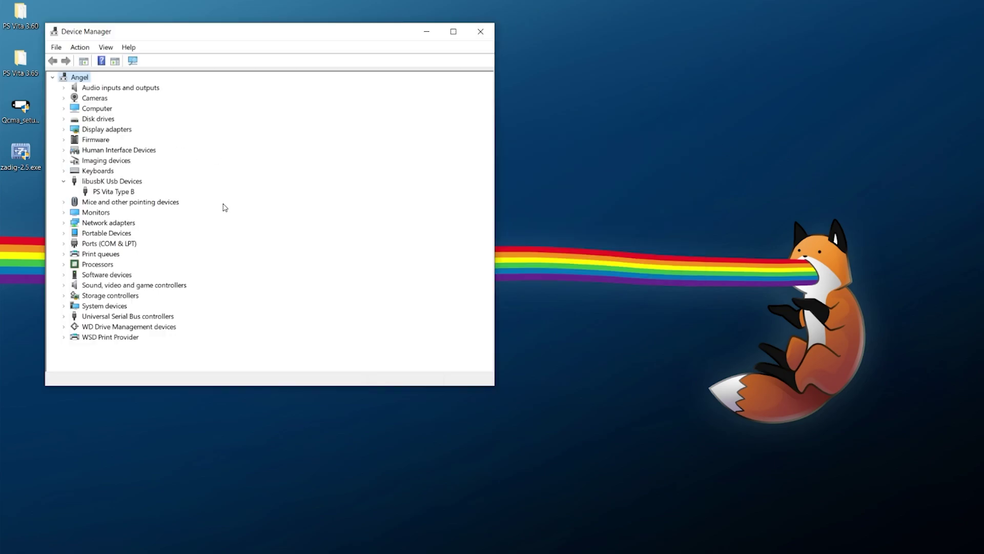
Check the PS Vita Type B entry under libusbK Usb Devices in Device Manager.
click(118, 183)
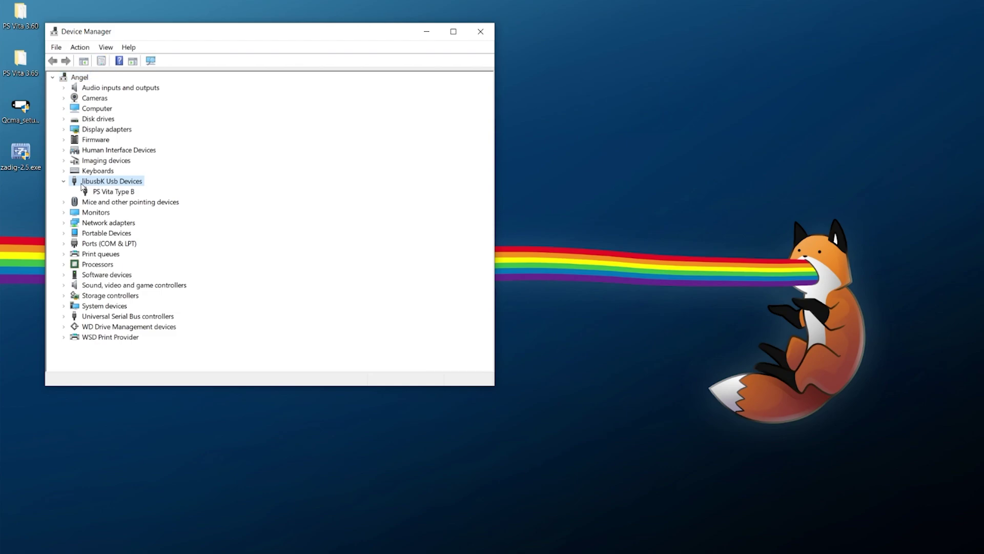
click(109, 191)
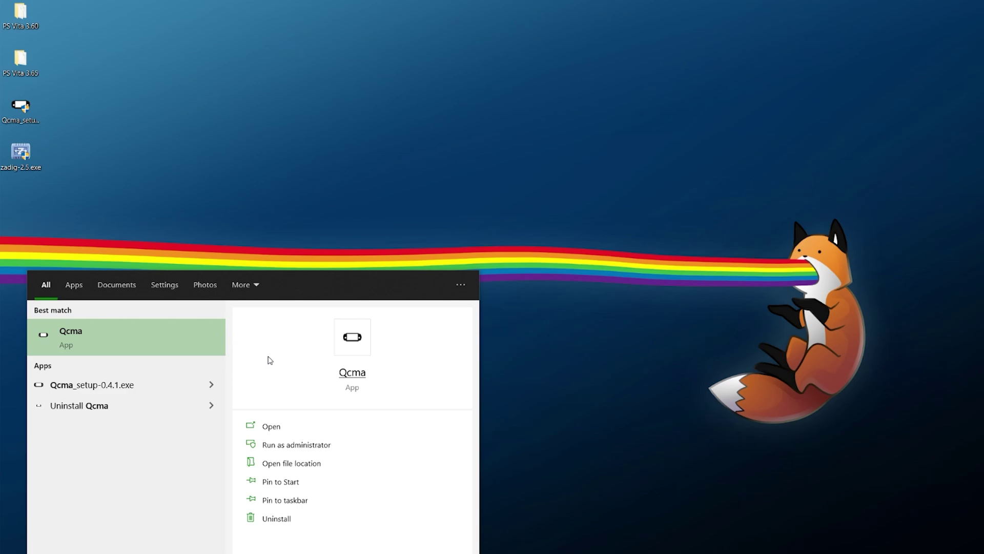
Launch Qcma and open its settings.
click(103, 336)
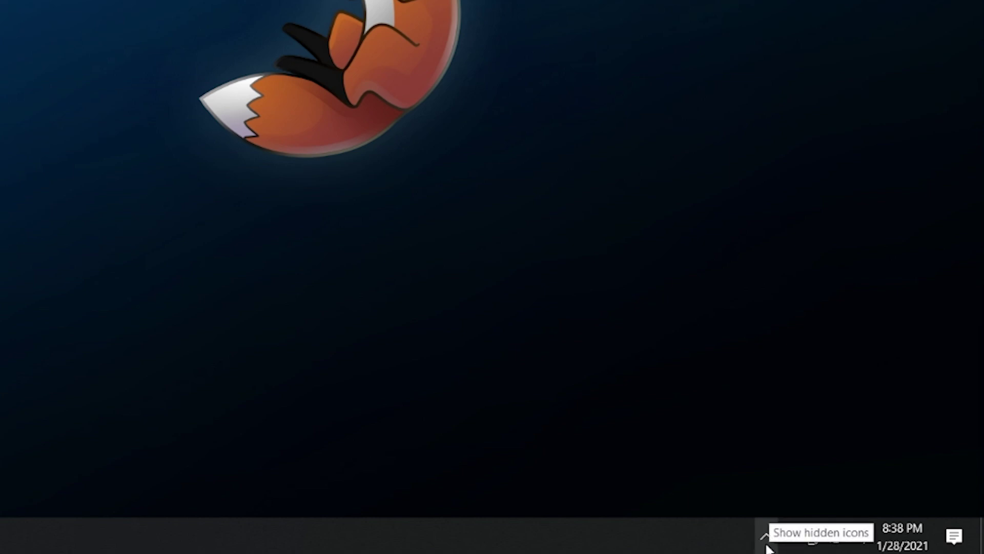
right_click(793, 546)
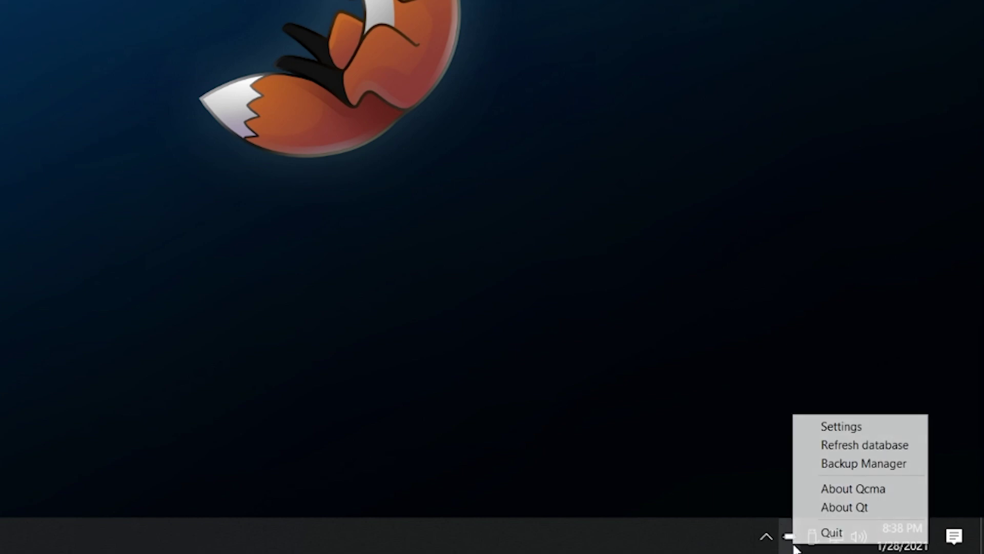
click(812, 432)
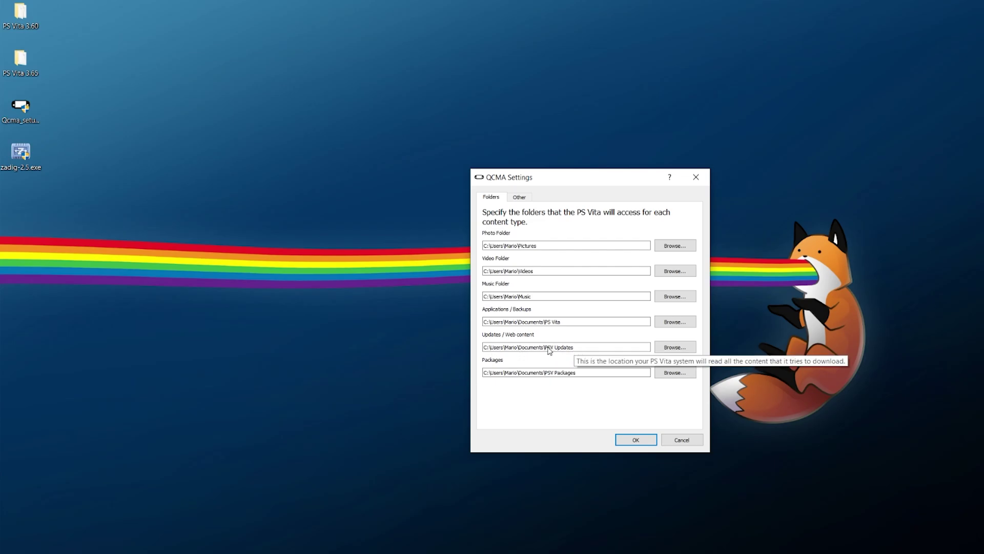
Locate the Updates / Web content folder and open PSV Updates inside Documents in File Explorer.
click(675, 347)
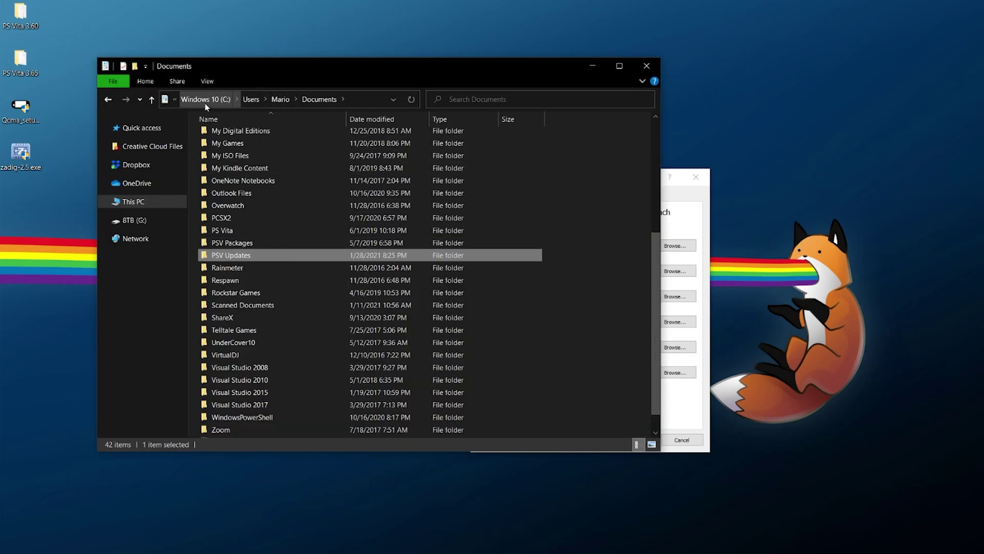
click(347, 103)
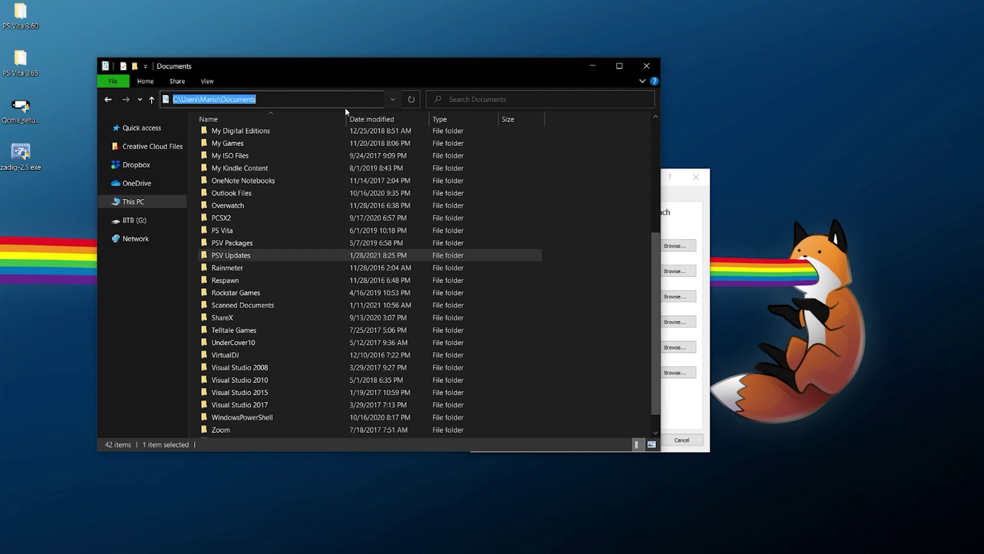
click(270, 253)
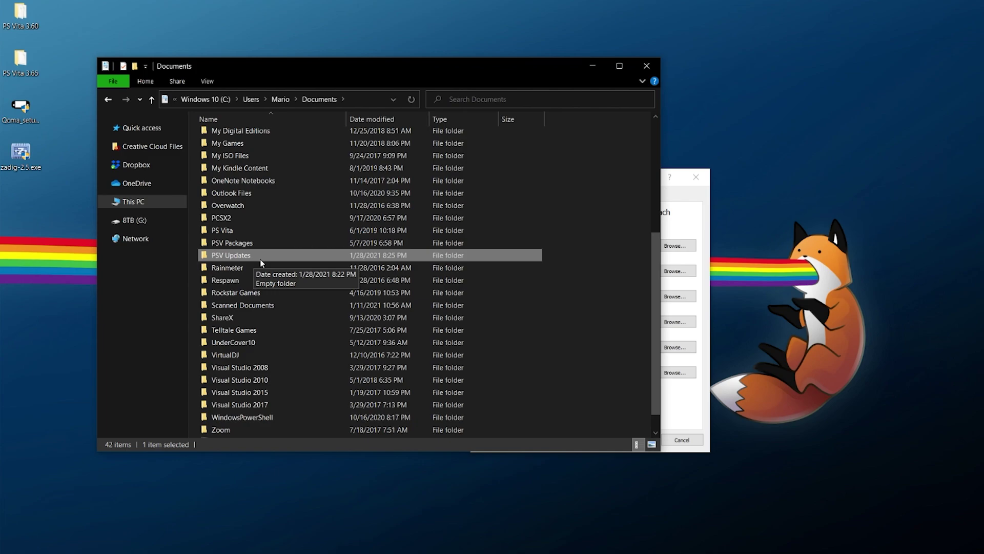
double_click(261, 263)
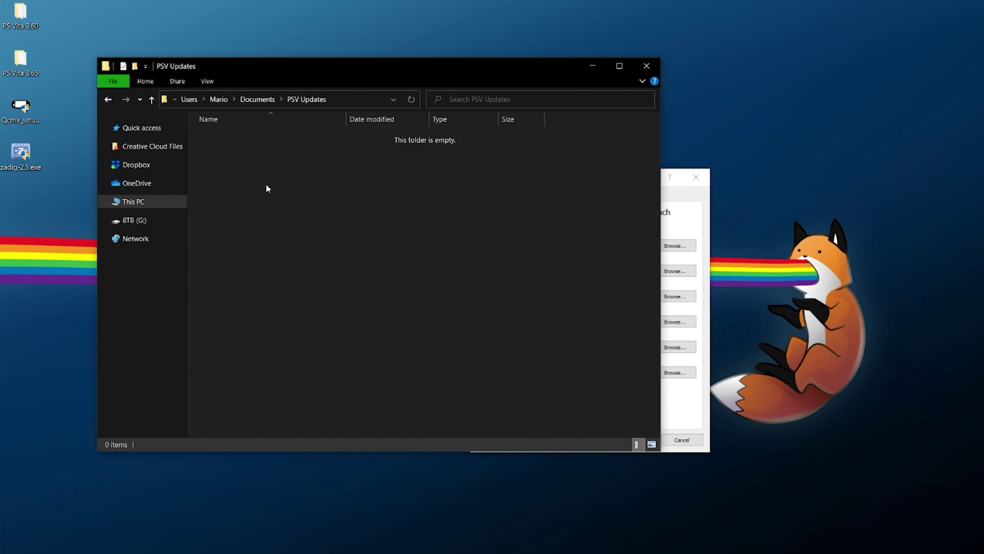
Copy PSP2UPDAT.PUP from the desktop's PS Vita 3.65 folder into the PSV Updates folder.
click(24, 63)
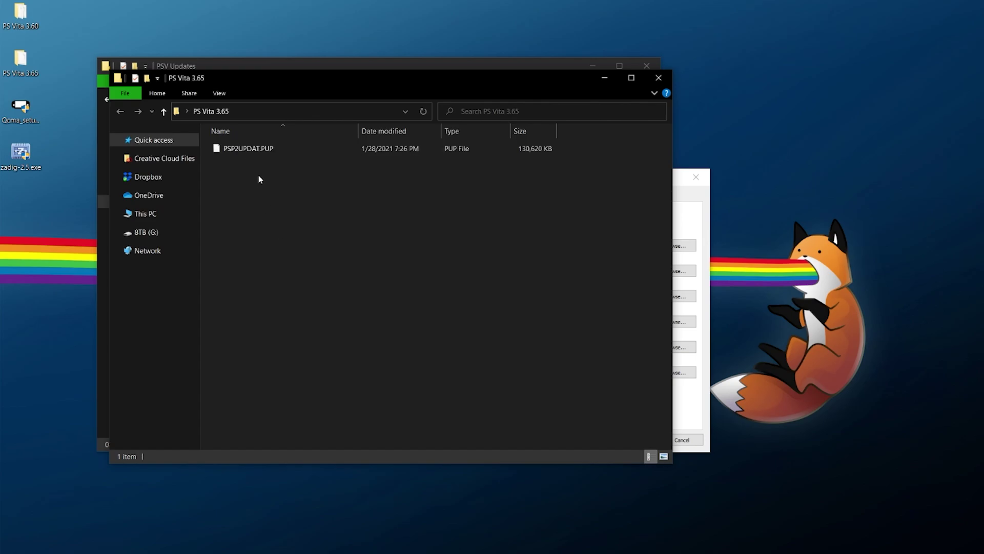
click(247, 150)
right_click(244, 148)
click(281, 423)
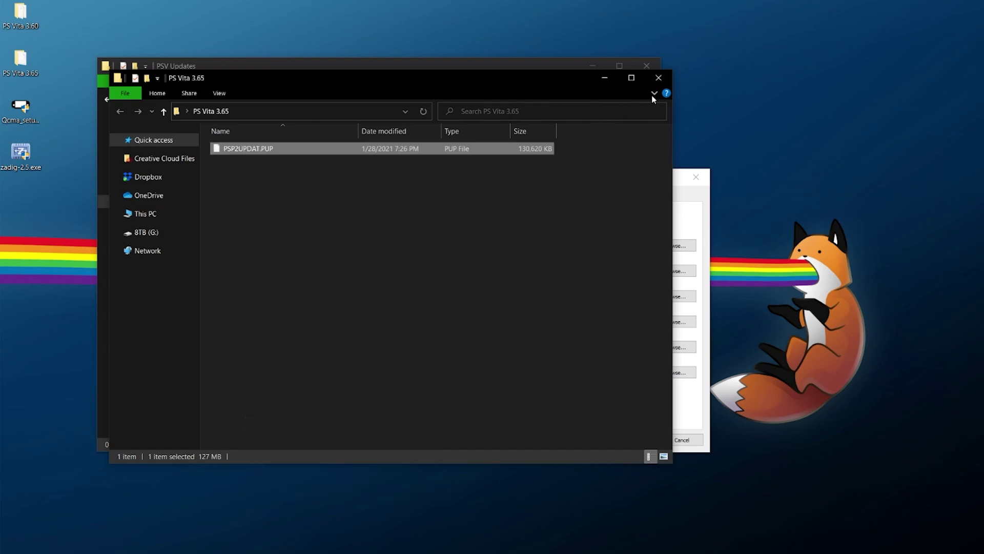
click(659, 77)
right_click(321, 190)
click(349, 271)
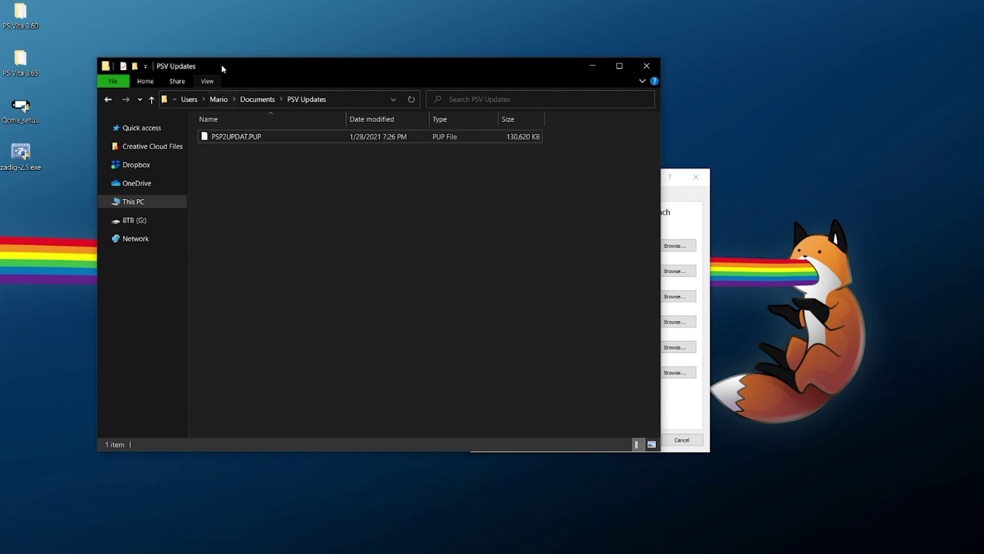
Check the file name extensions option and the name of the copied PSP2UPDAT.PUP, and close the PSV Updates folder.
click(218, 81)
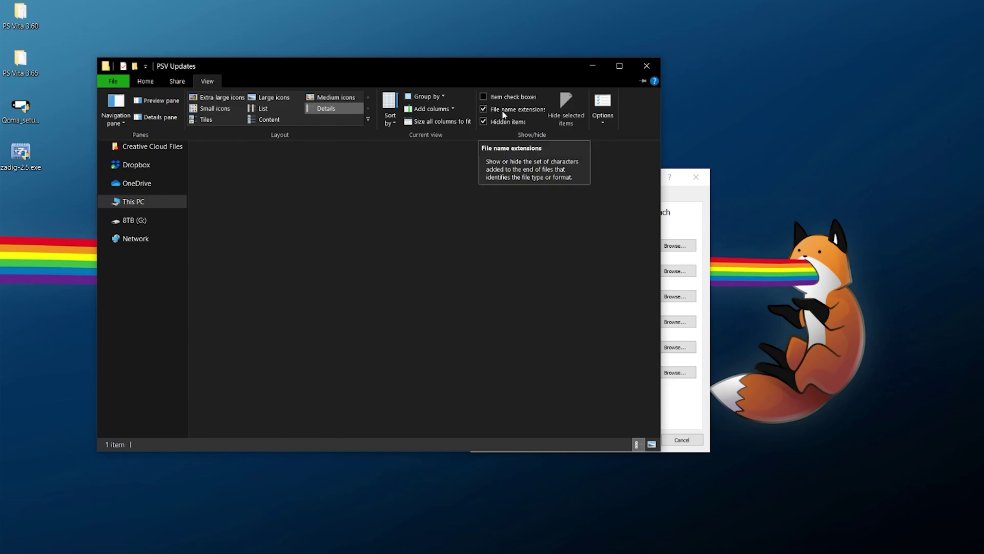
click(322, 215)
click(246, 136)
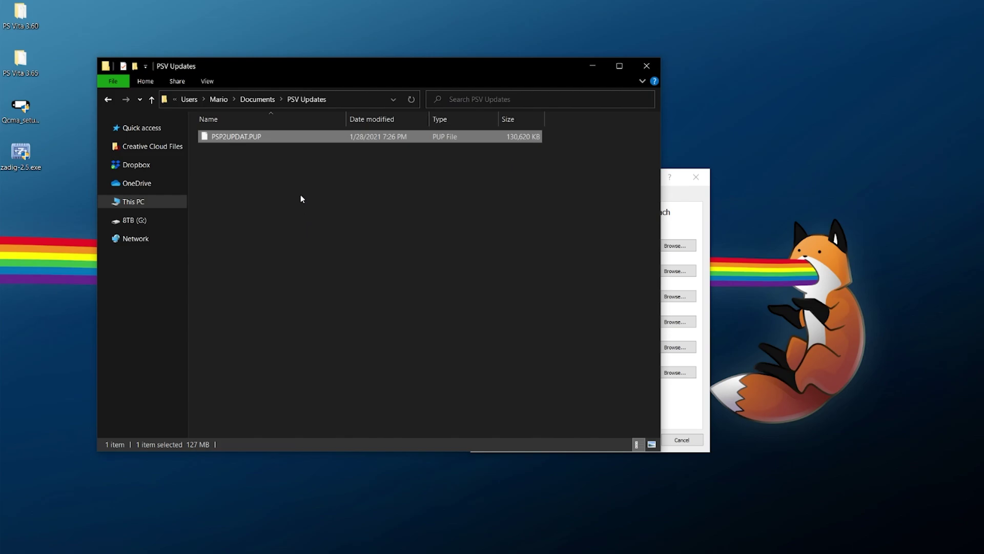
click(646, 66)
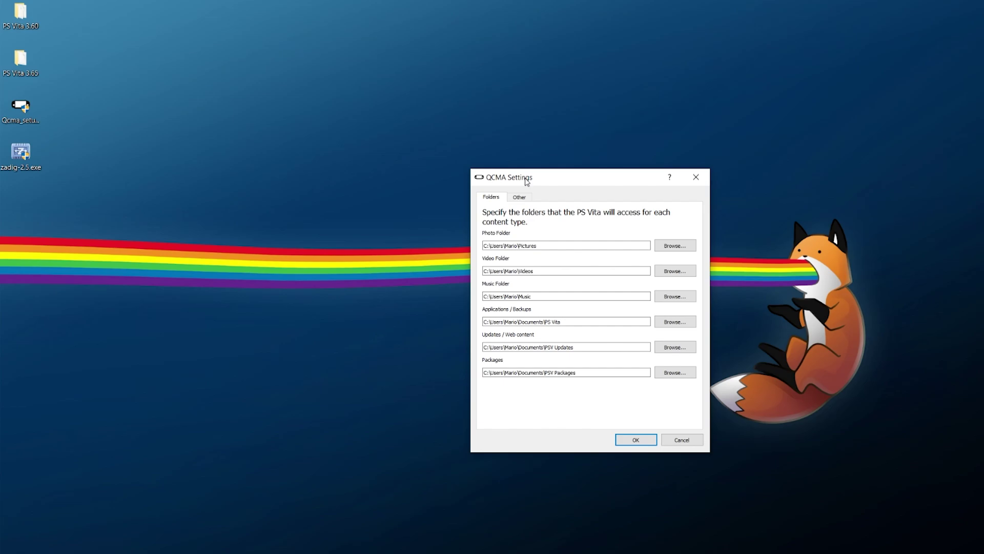
Set the version used for updates to Custom in the advanced QCMA settings.
click(526, 199)
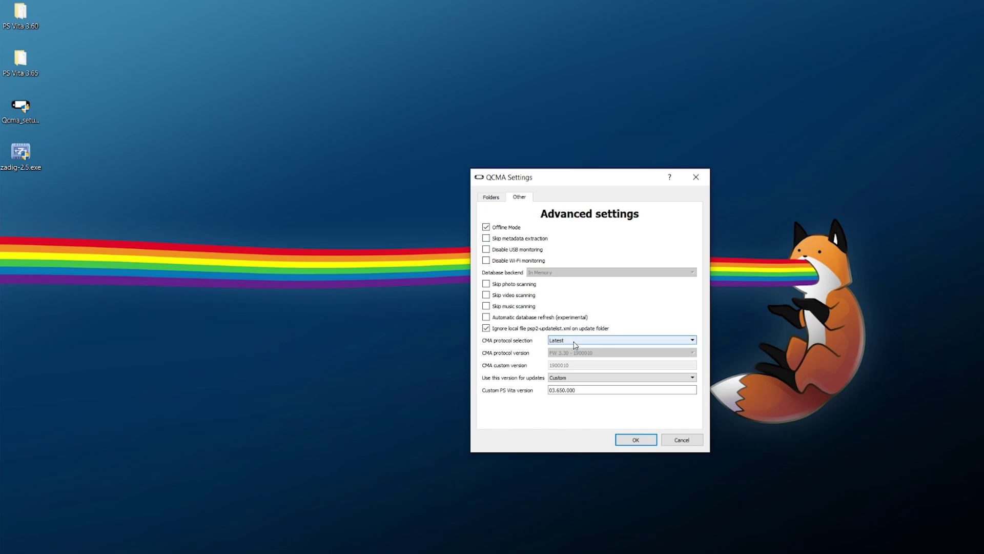
click(576, 379)
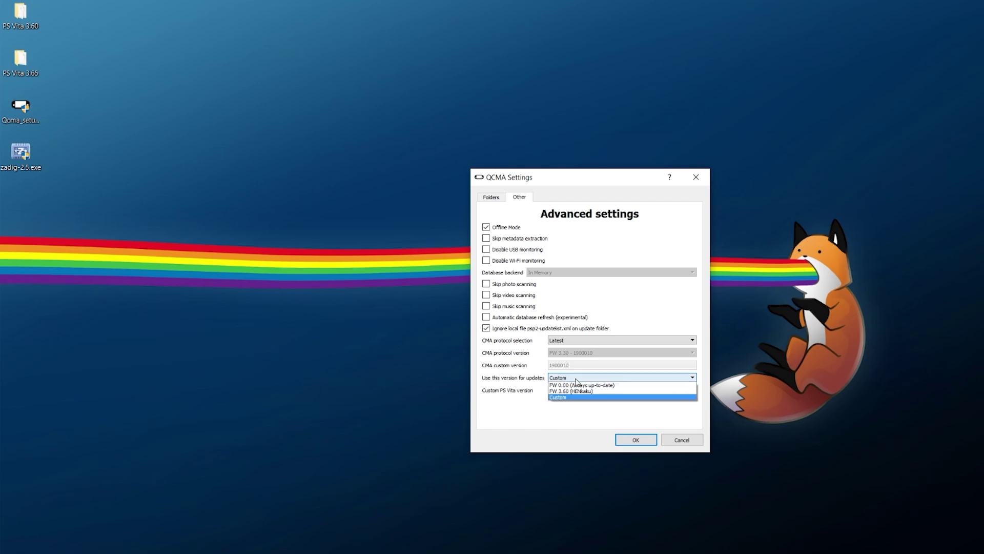
click(573, 397)
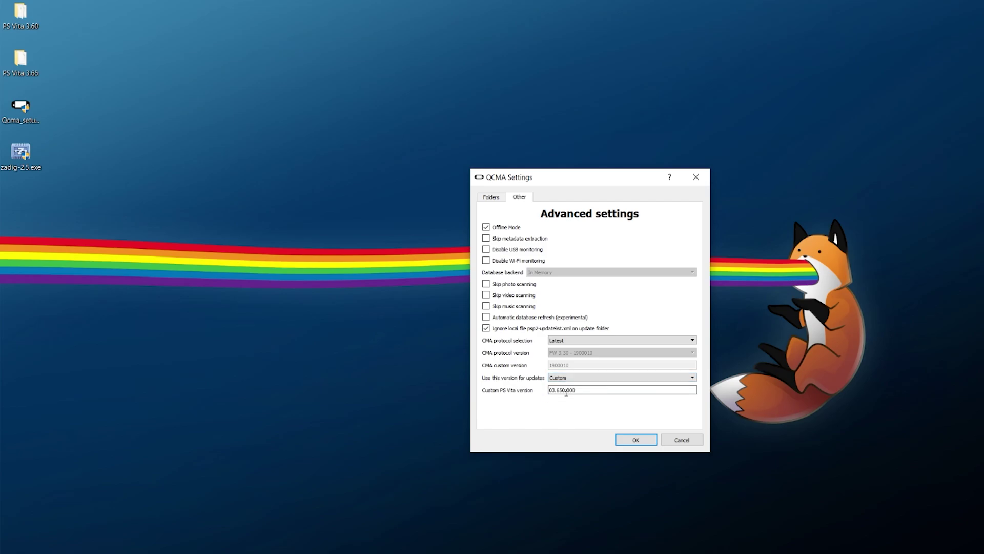
Check that the custom PS Vita version reads 03.650.000 and save the QCMA settings.
drag(549, 390, 582, 389)
click(583, 389)
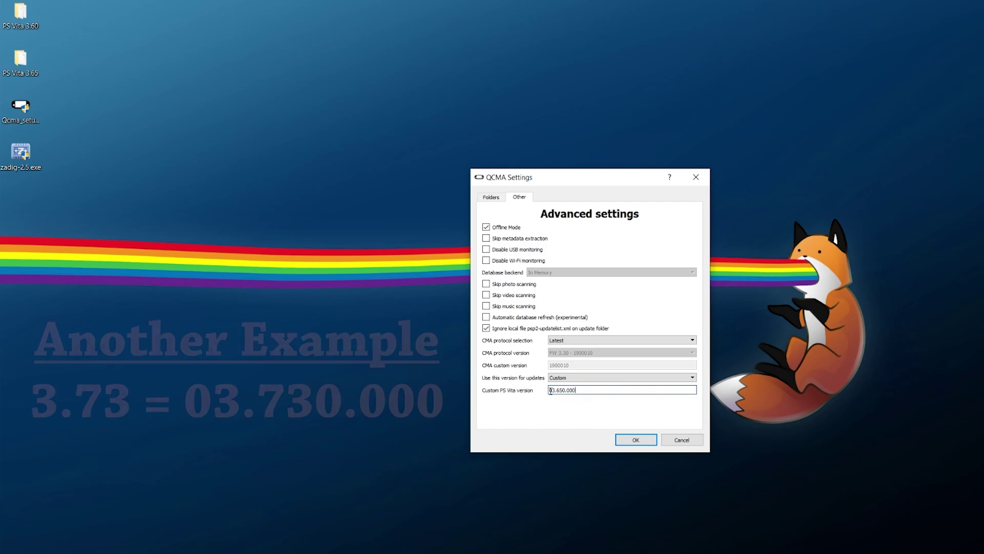
drag(549, 389, 575, 388)
click(575, 388)
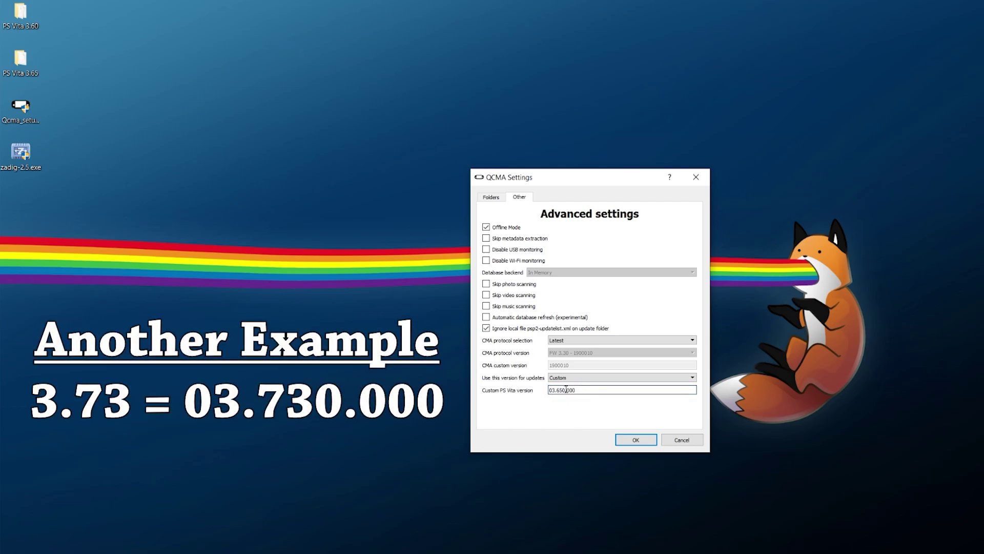
key(Left)
key(Right)
key(Right)
key(Right)
key(Right)
click(636, 440)
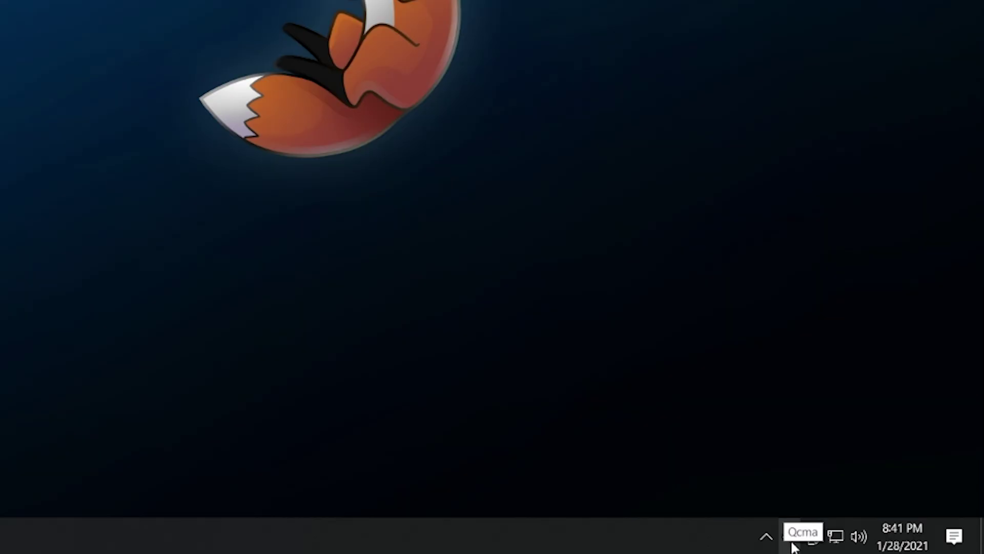
Refresh the QCMA database.
right_click(792, 542)
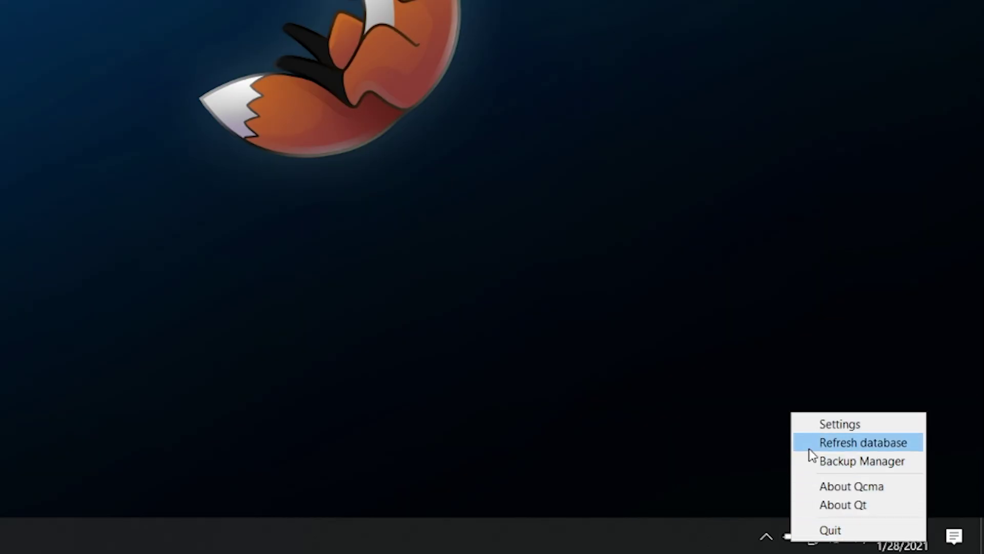
click(848, 443)
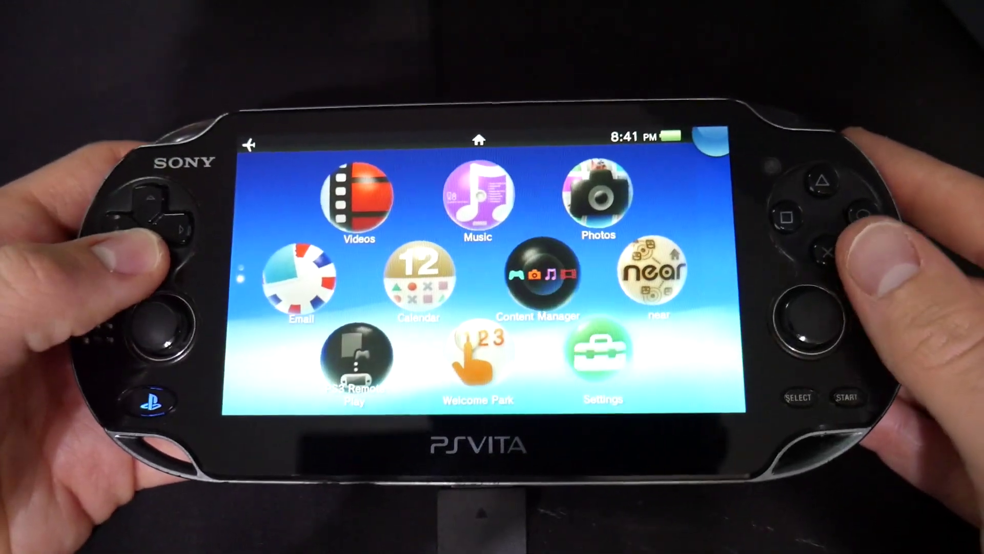
key(Return)
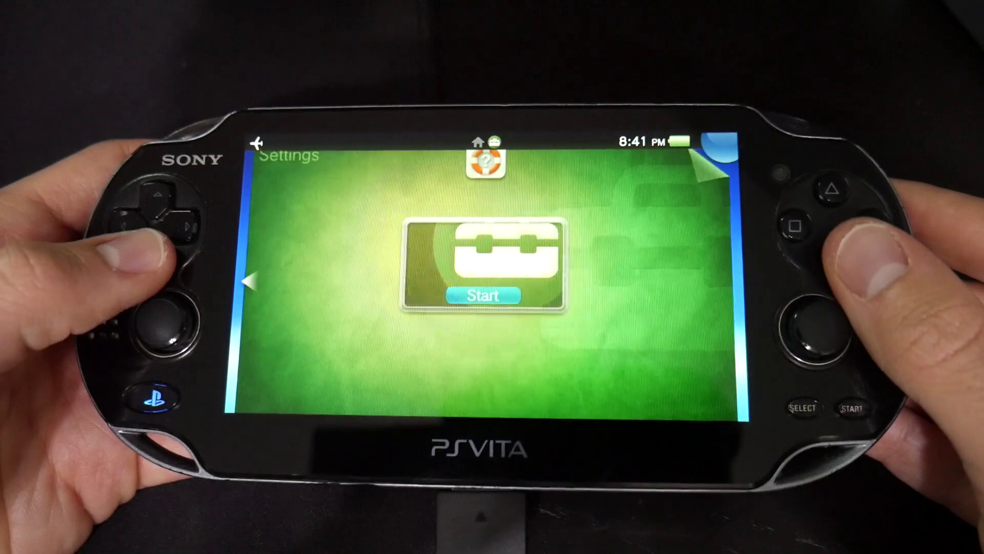
key(Return)
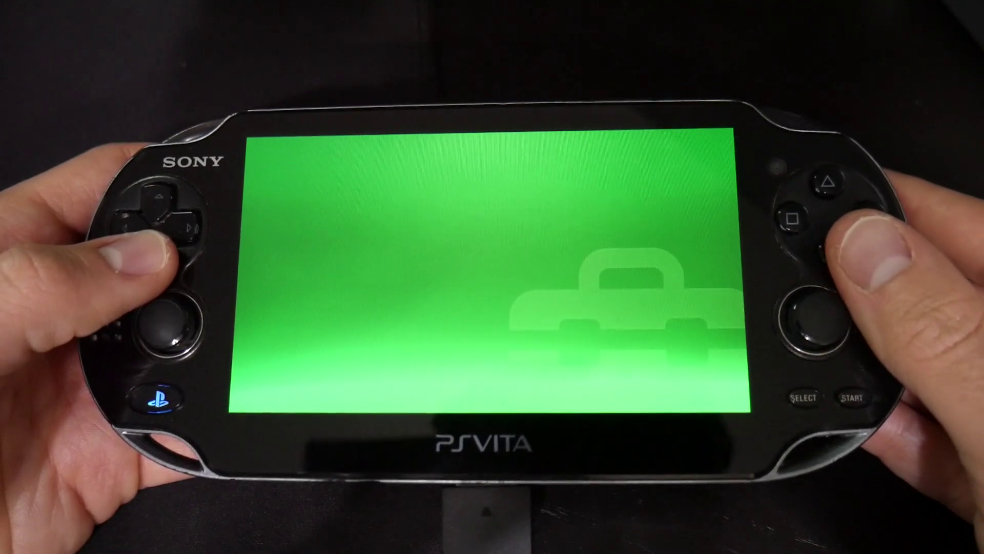
key(Down)
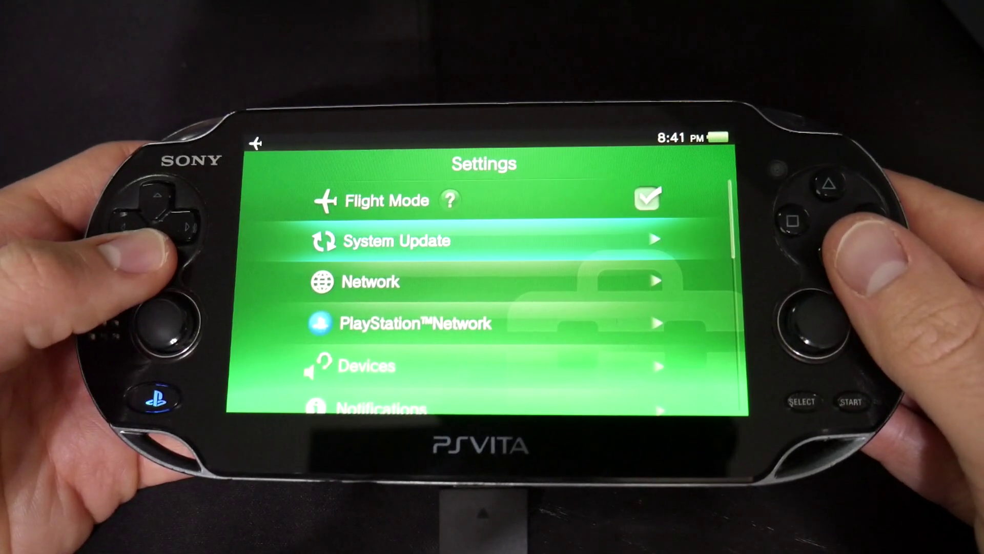
key(Return)
key(Down)
key(Down)
key(Down)
key(Return)
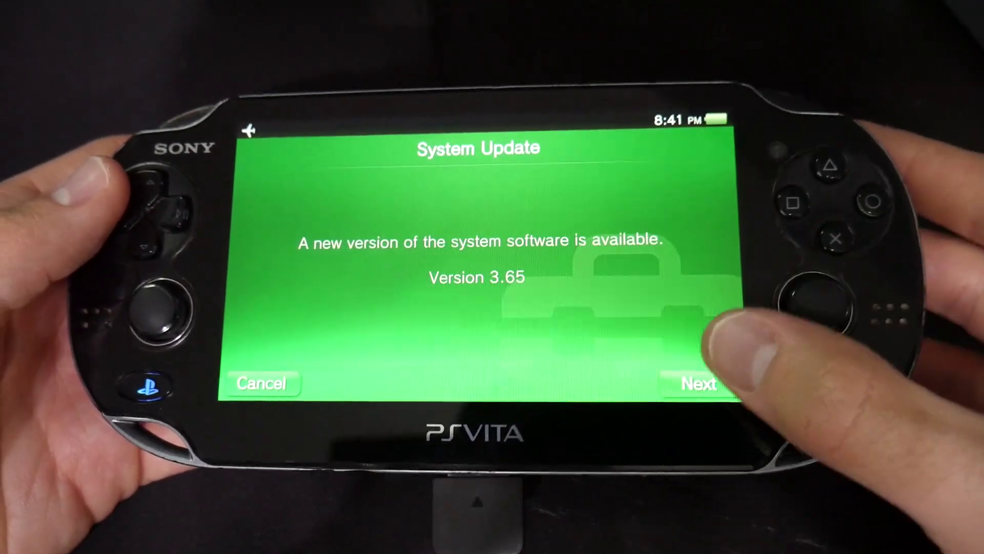
click(700, 391)
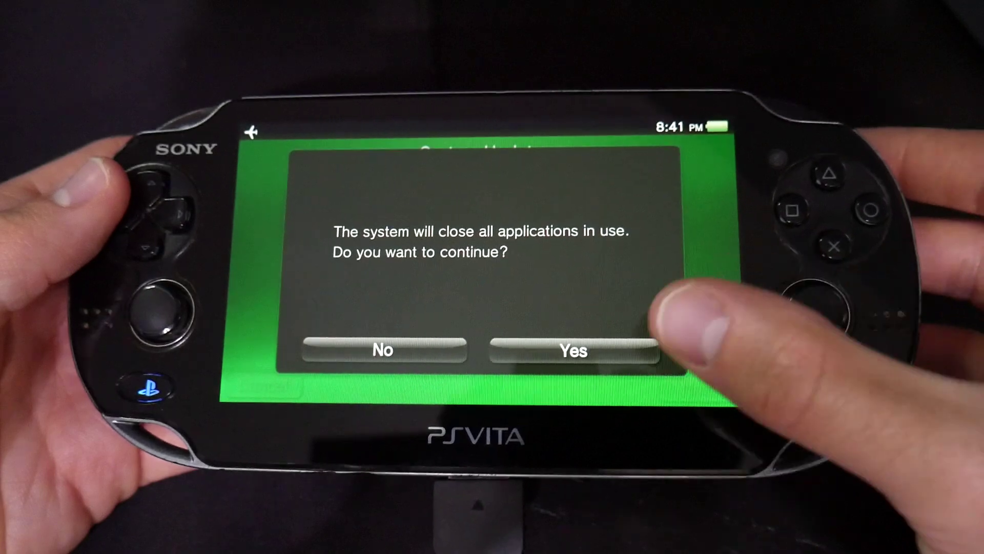
click(599, 351)
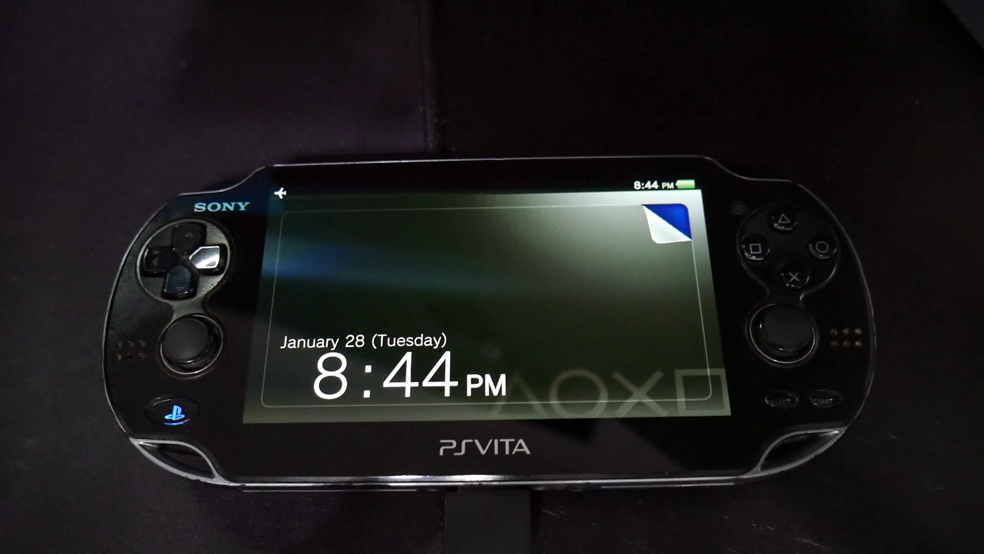
drag(666, 221, 513, 256)
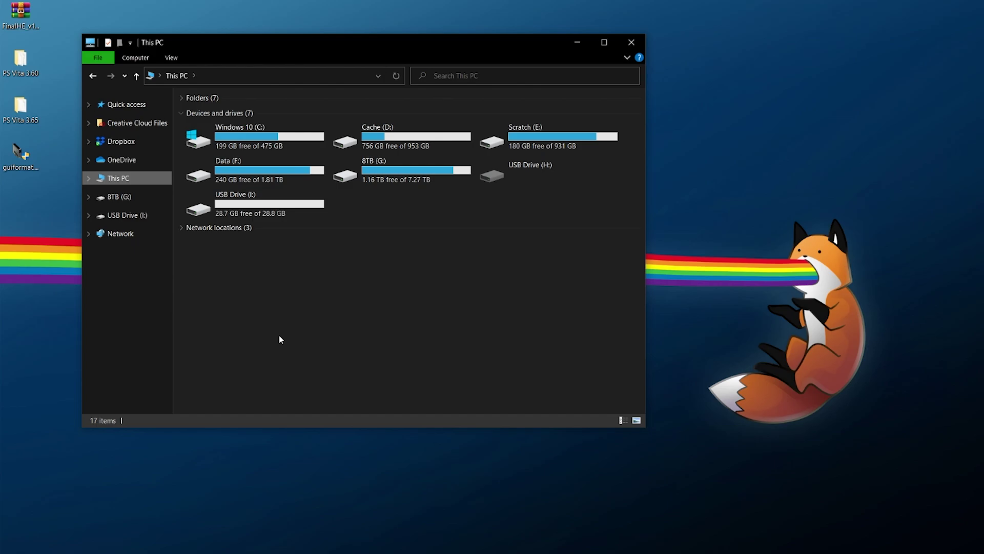
Check the file system of USB Drive (I:) in its properties, and close the properties.
click(329, 341)
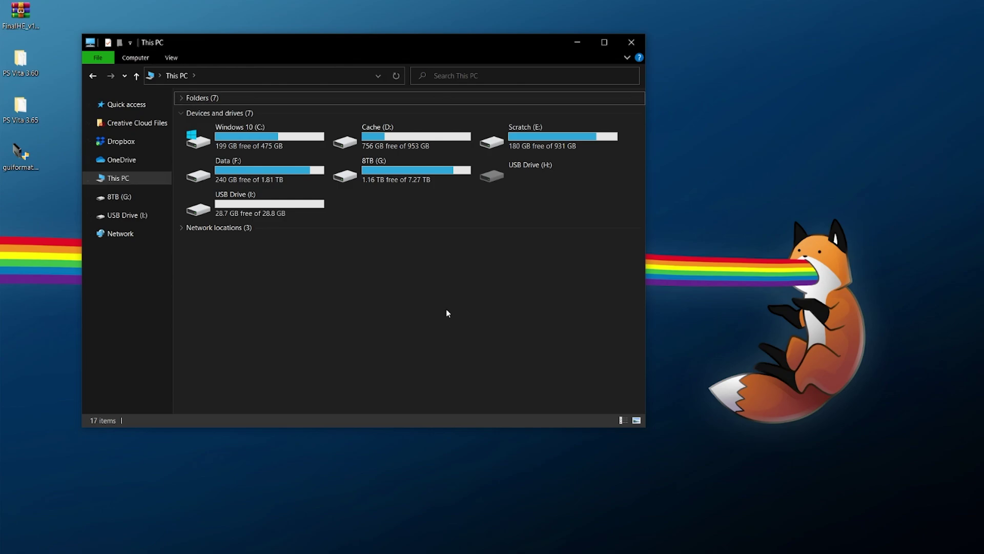
right_click(244, 209)
click(277, 550)
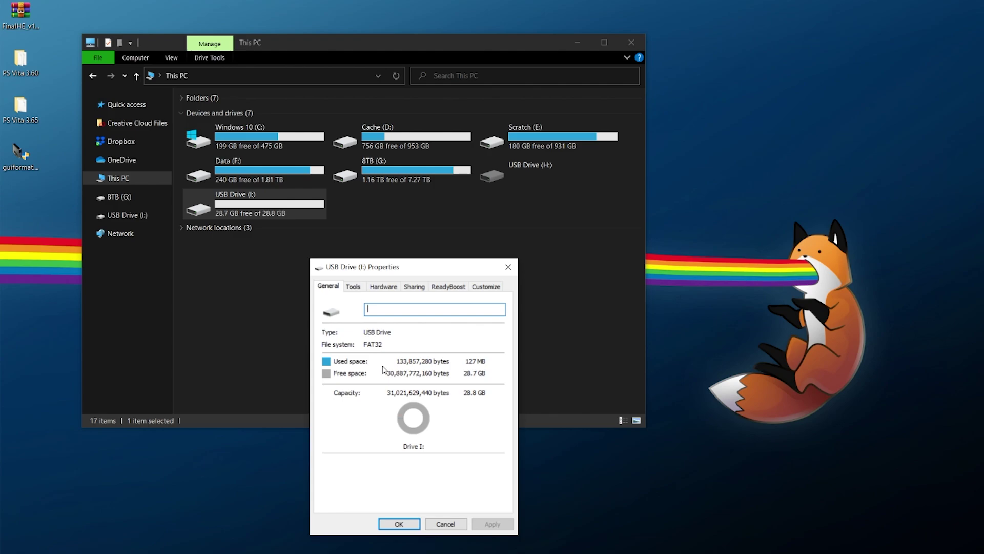
click(508, 267)
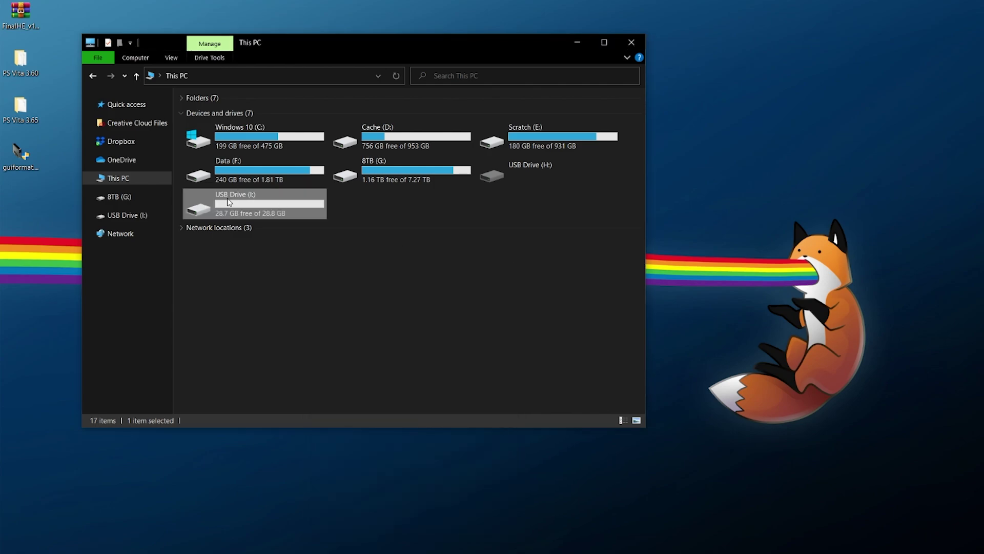
Quick-format USB Drive (I:) as FAT32 with the default allocation size, accepting the erase warning.
right_click(227, 198)
click(265, 459)
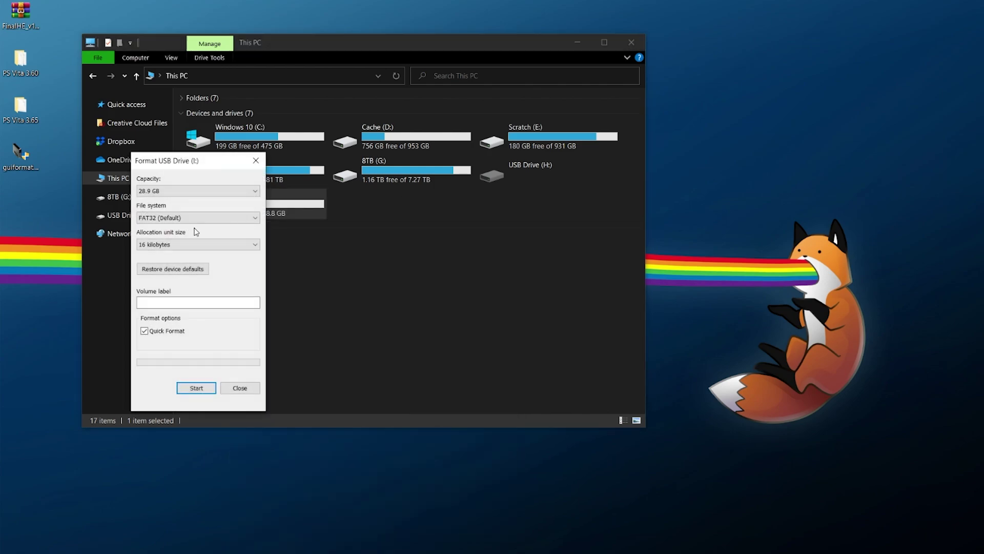
click(159, 218)
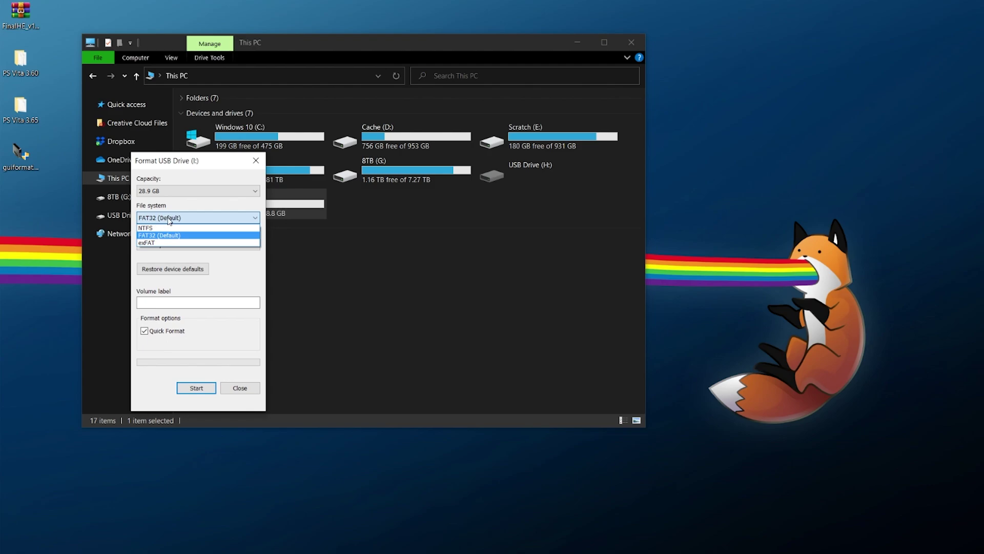
click(169, 220)
click(161, 245)
click(155, 254)
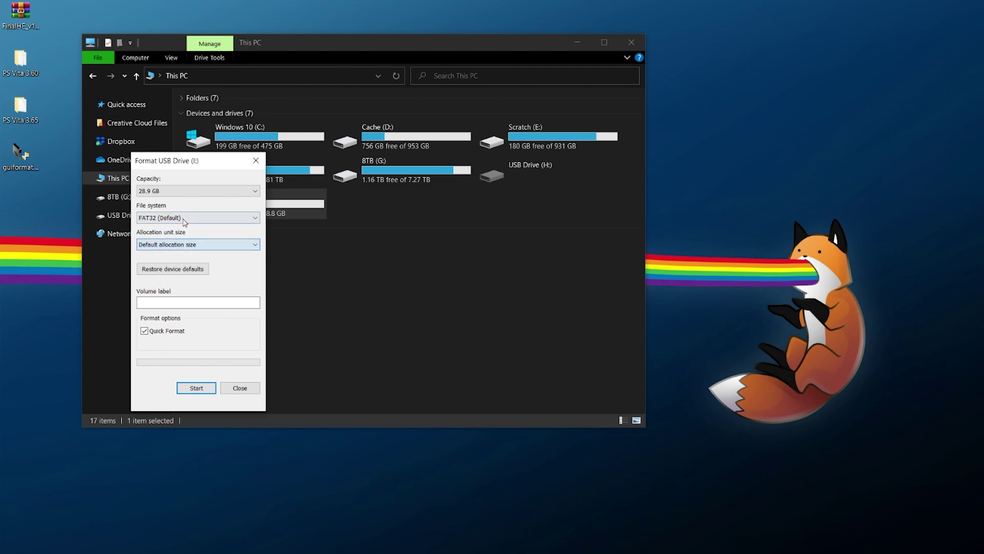
click(195, 387)
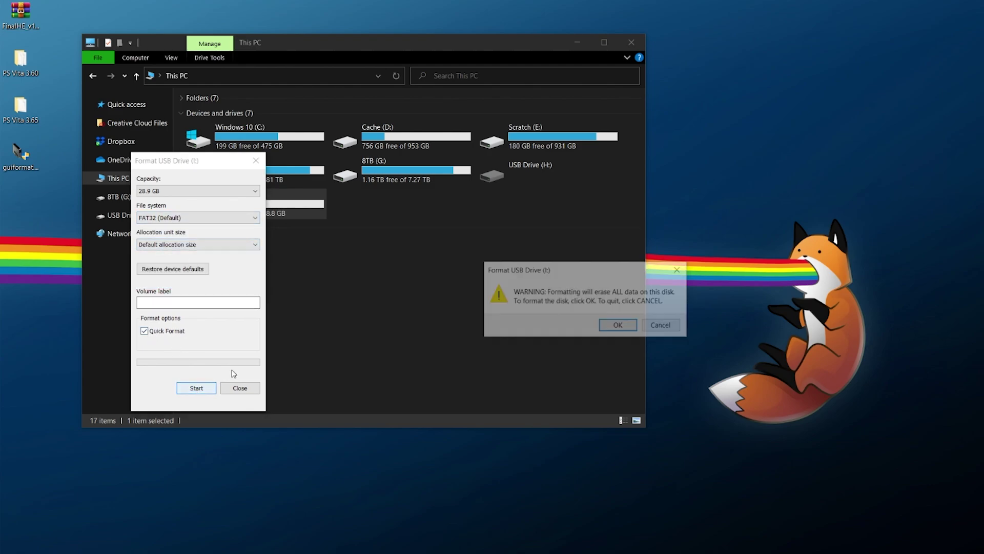
click(636, 323)
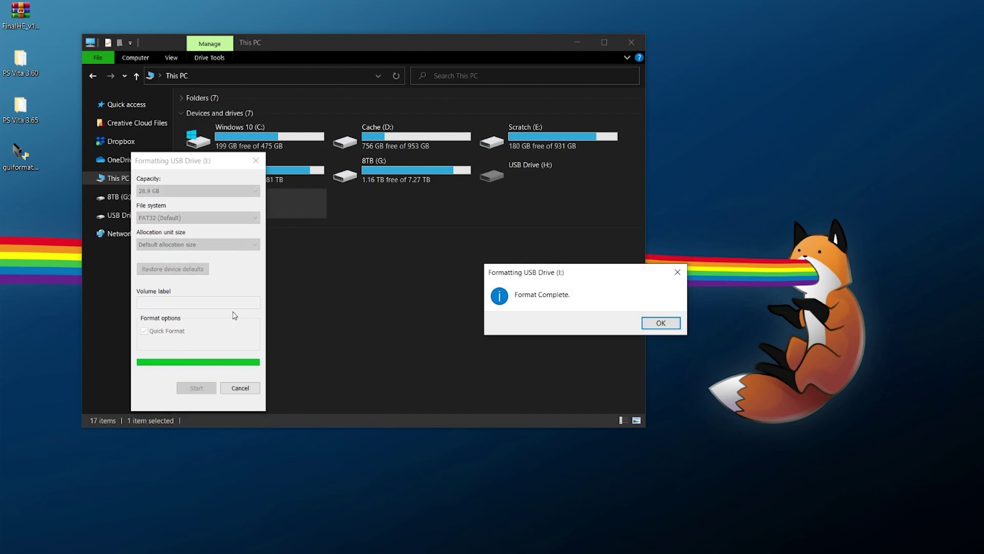
click(670, 325)
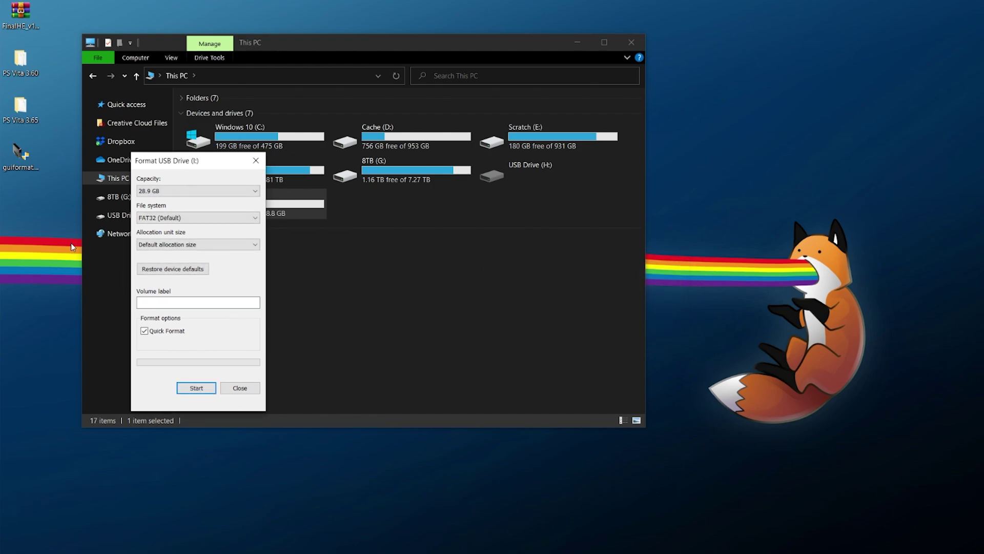
Review the file system choices for USB Drive (I:), and close the format dialog and the This PC window.
click(198, 221)
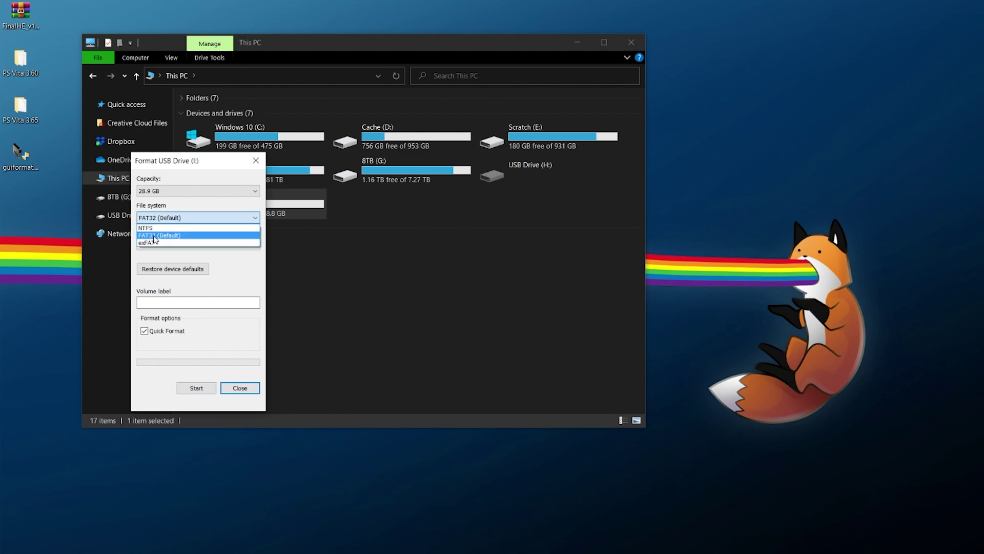
click(187, 208)
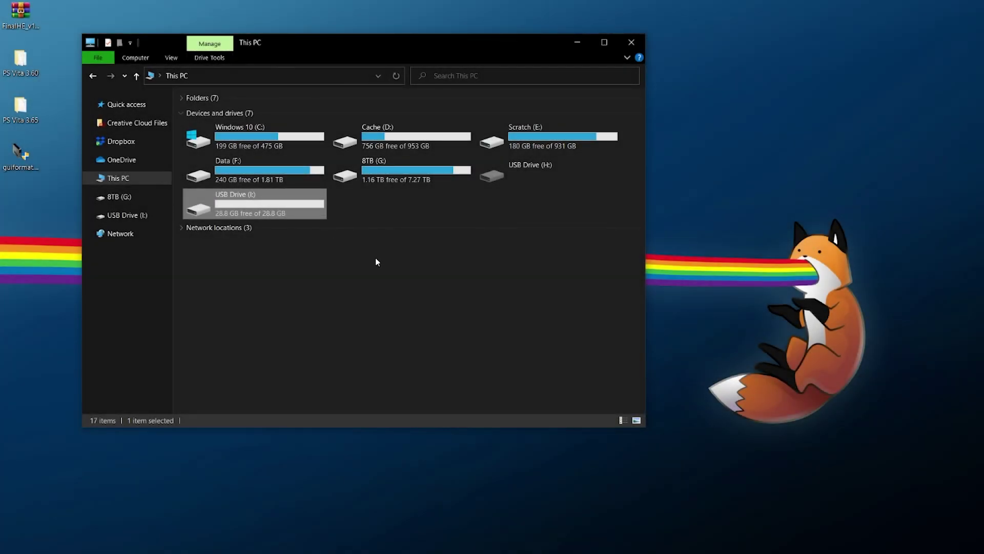
mouse_move(268, 38)
mouse_down()
mouse_move(287, 28)
mouse_move(271, 45)
mouse_move(285, 36)
mouse_up()
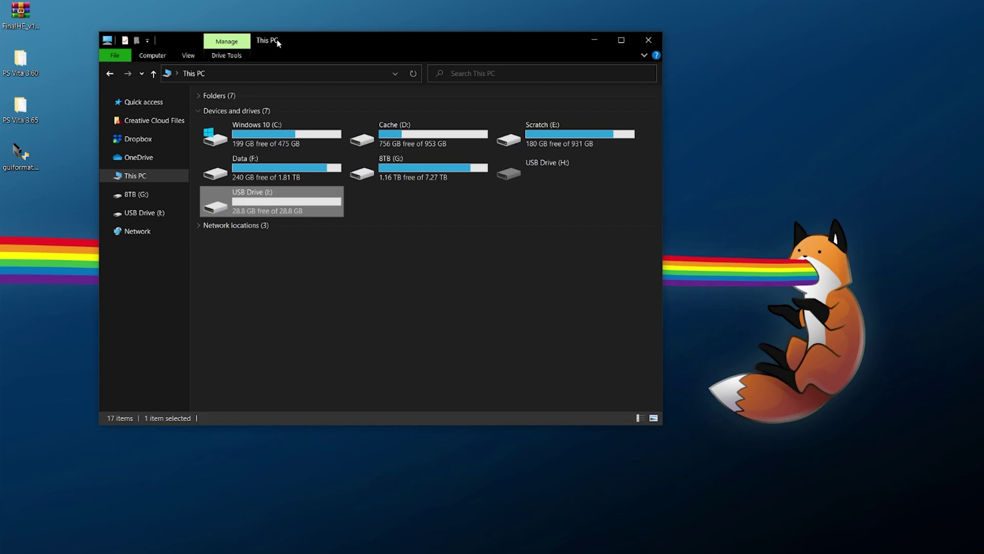
click(656, 39)
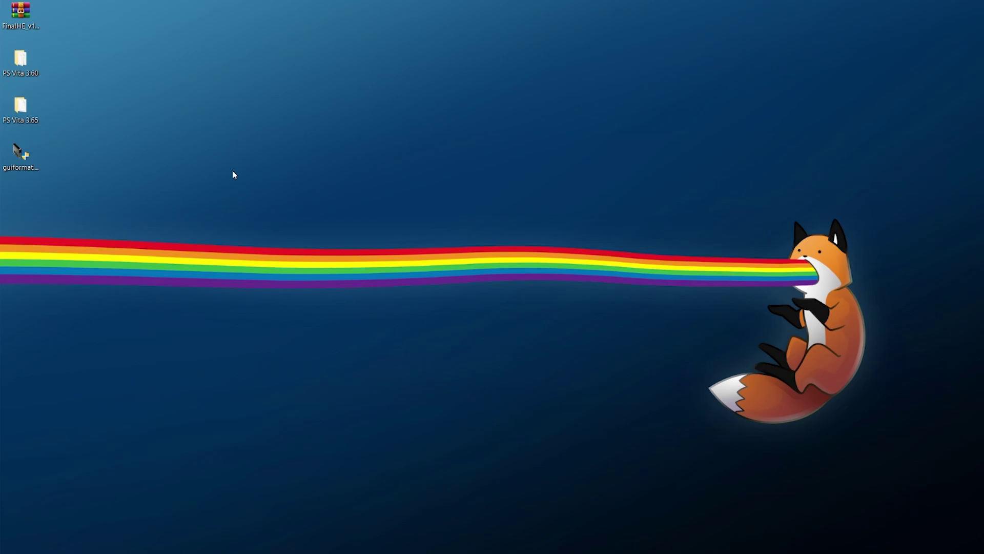
Launch guiformat.exe from the desktop, allow it to make changes to the device, and reposition its window.
right_click(15, 153)
click(61, 176)
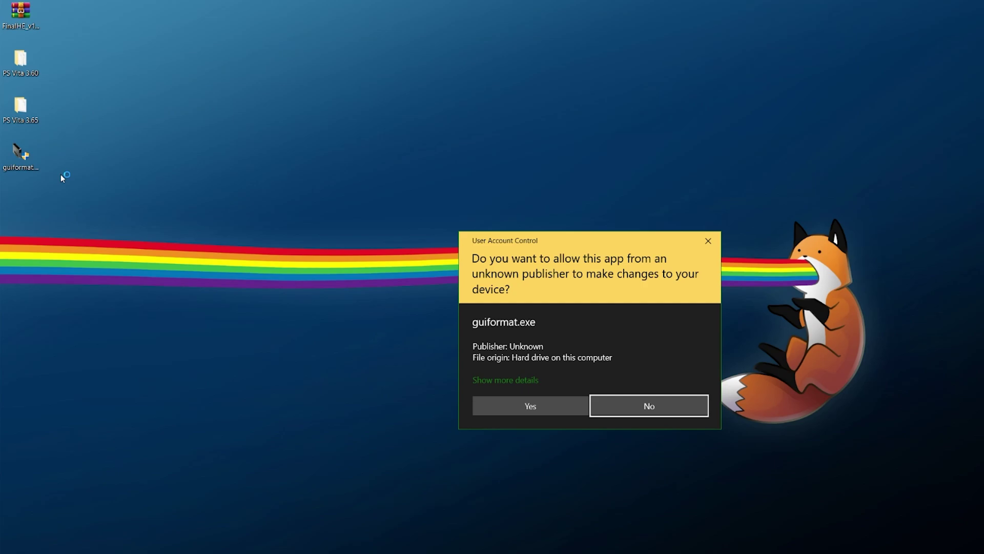
click(528, 405)
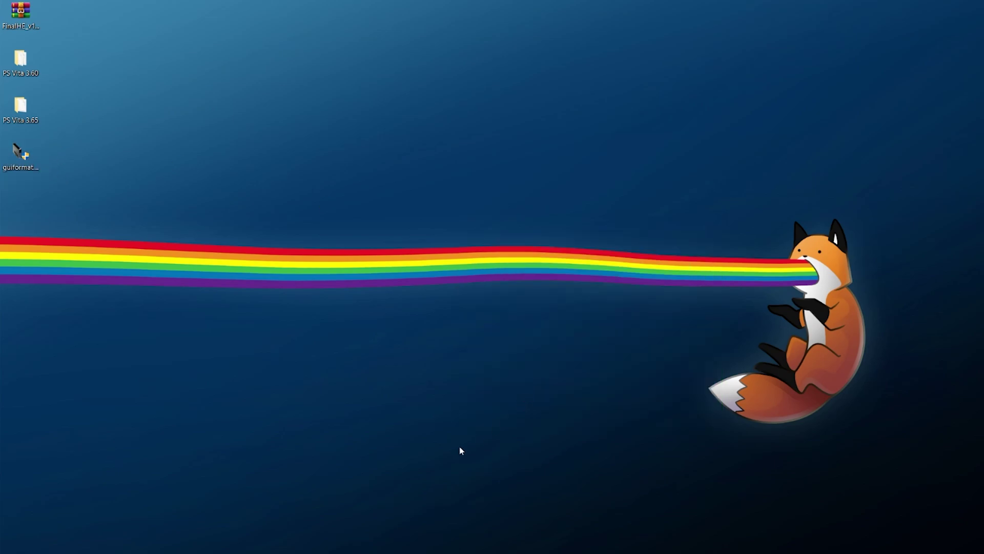
drag(534, 194, 442, 88)
Quick-format drive I:\ as FAT32 with an allocation unit size of 16384, accept the data loss, and close the formatter.
click(409, 121)
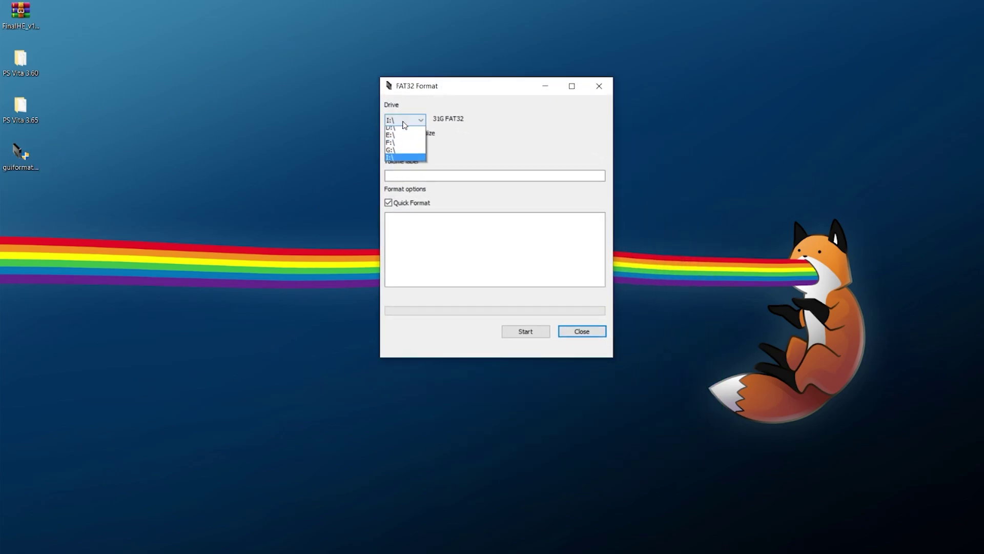
click(408, 123)
click(409, 122)
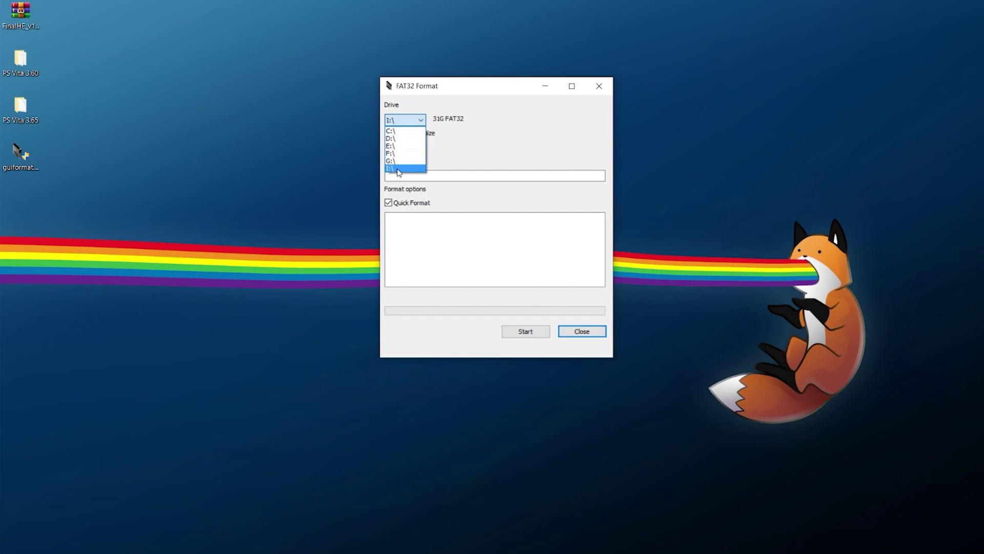
click(399, 169)
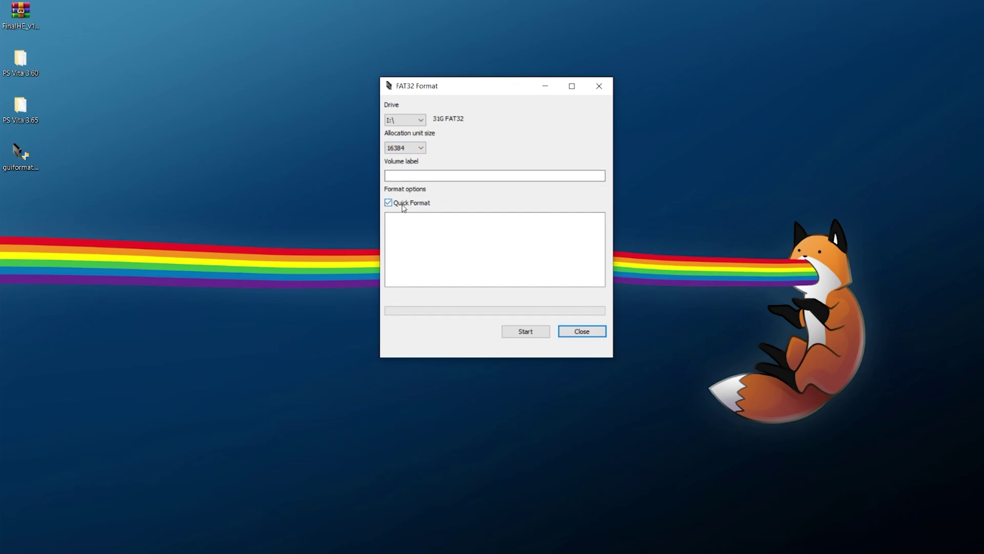
click(525, 331)
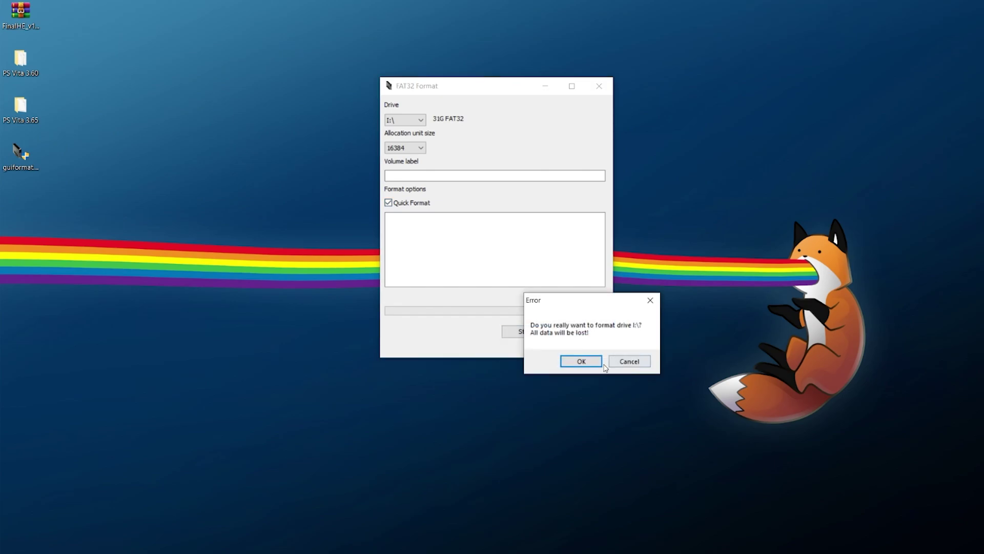
click(580, 362)
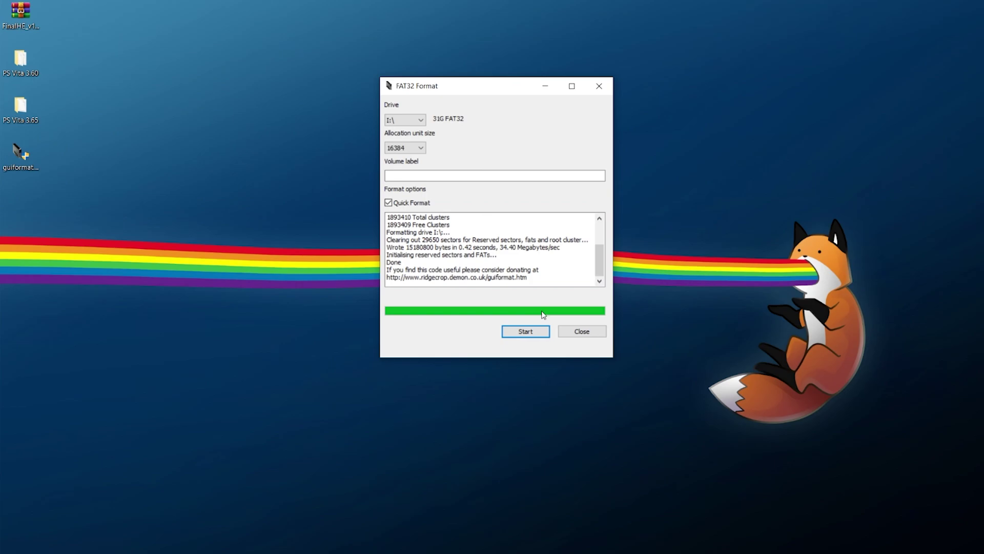
click(582, 331)
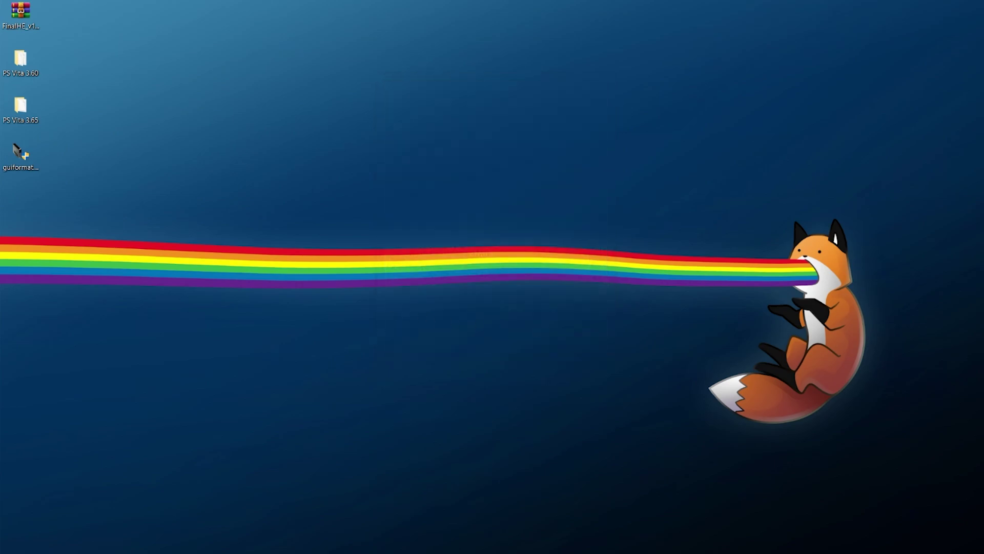
Create a folder named PSVITA in the root of USB Drive (I:).
key(super+e)
double_click(274, 205)
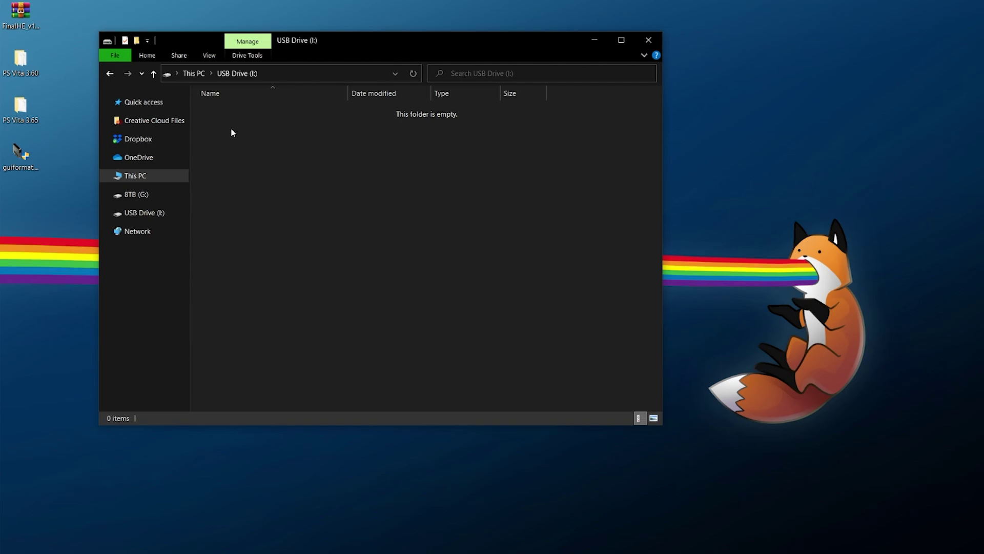
right_click(237, 149)
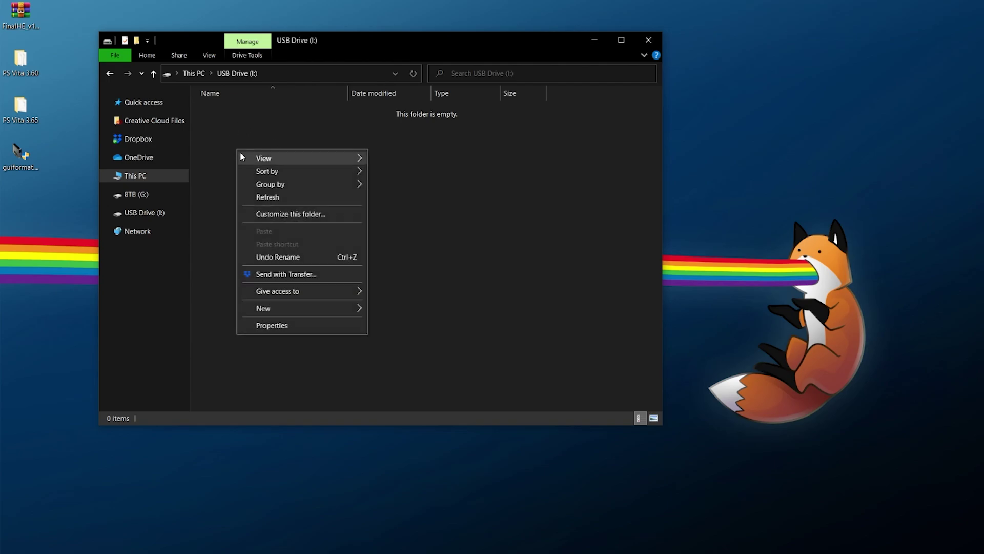
mouse_move(325, 307)
click(399, 310)
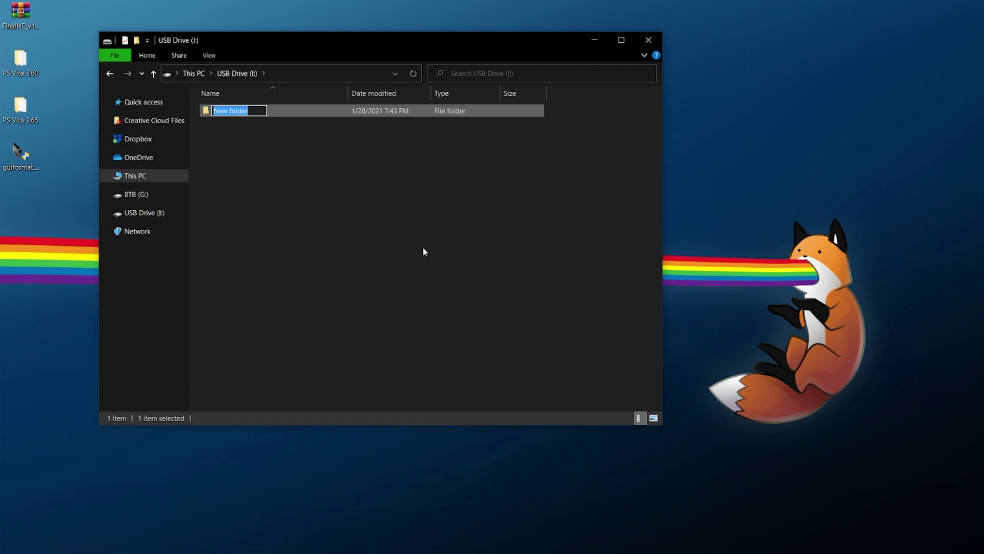
text(PSVITA)
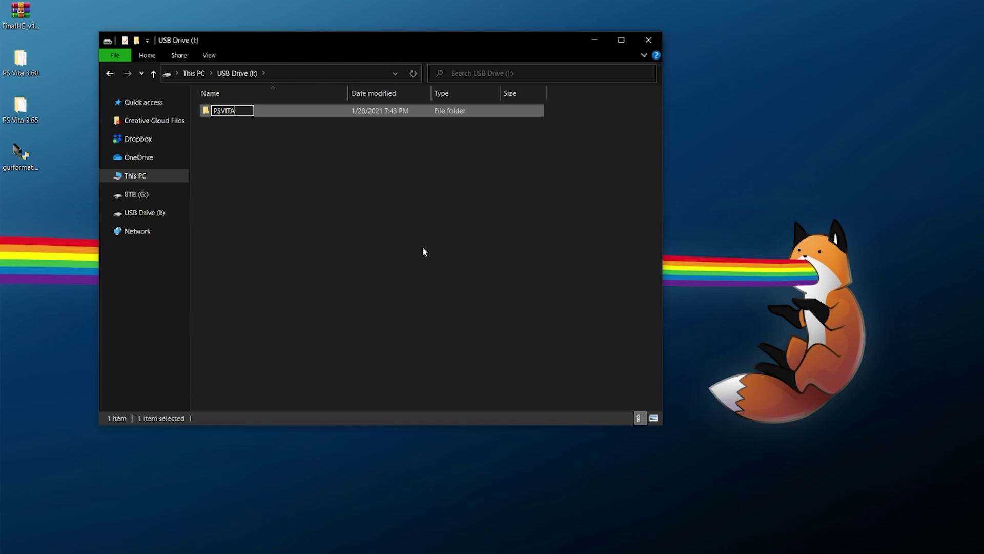
key(Return)
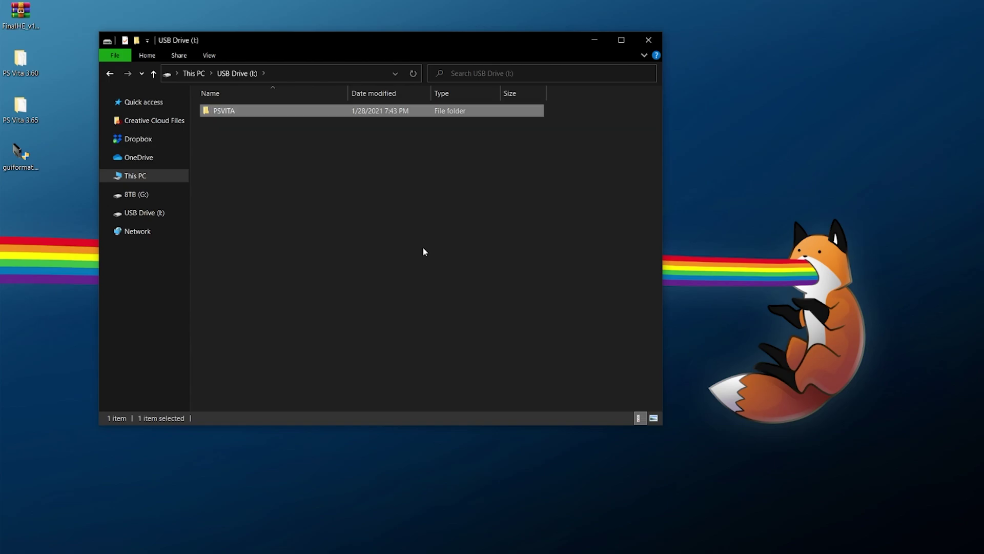
Create a folder named UPDATE inside the PSVITA folder on USB Drive (I:) and open it.
key(Return)
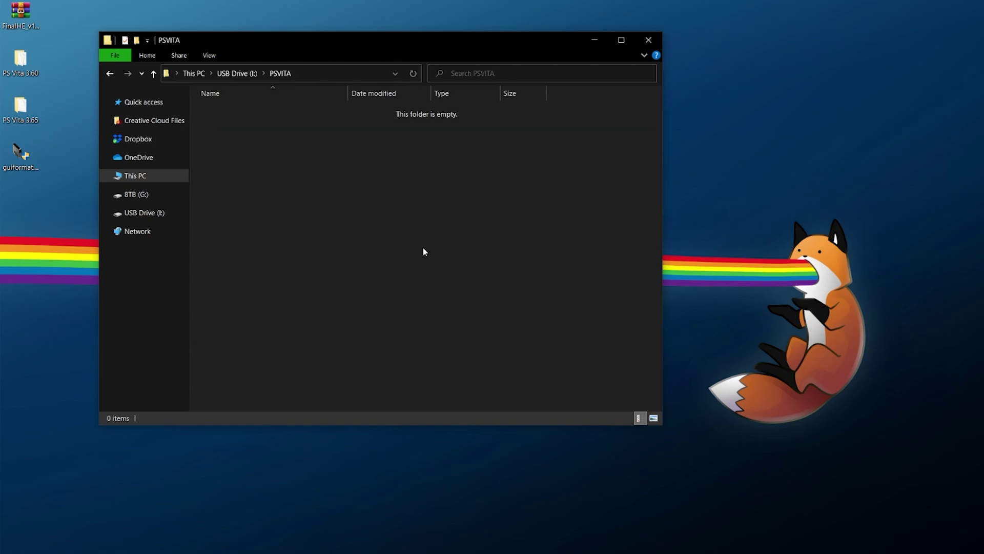
right_click(423, 250)
mouse_move(491, 402)
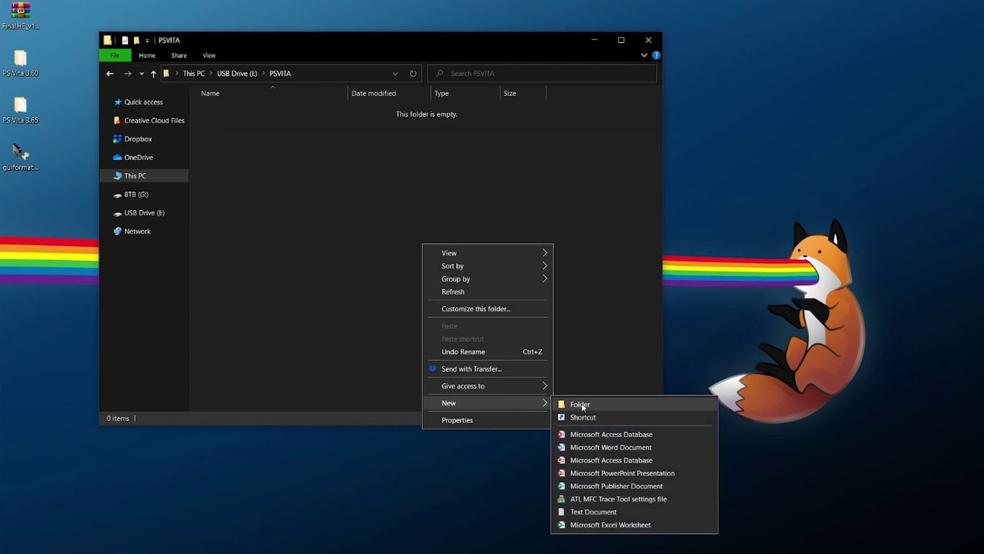
click(581, 404)
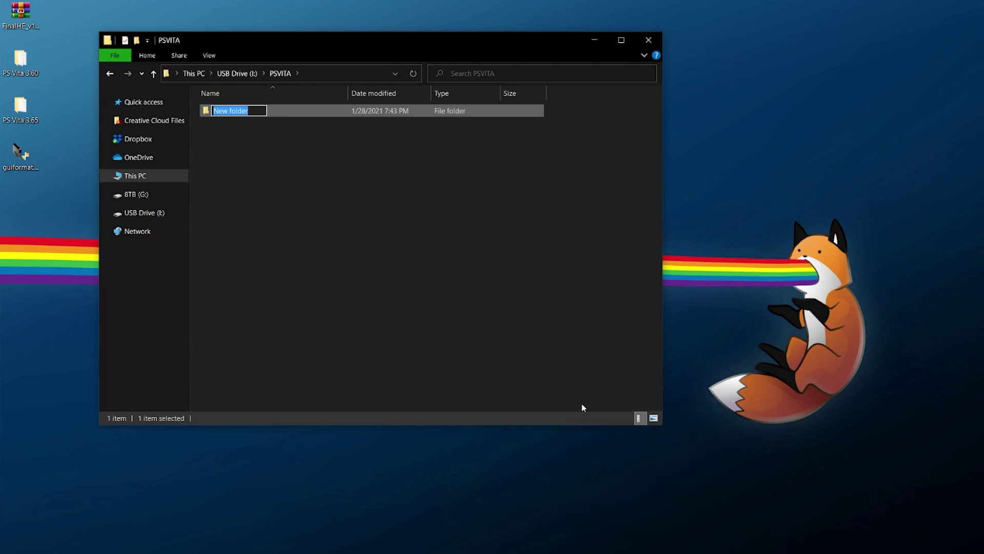
text(UPDATE)
key(Return)
key(Return)
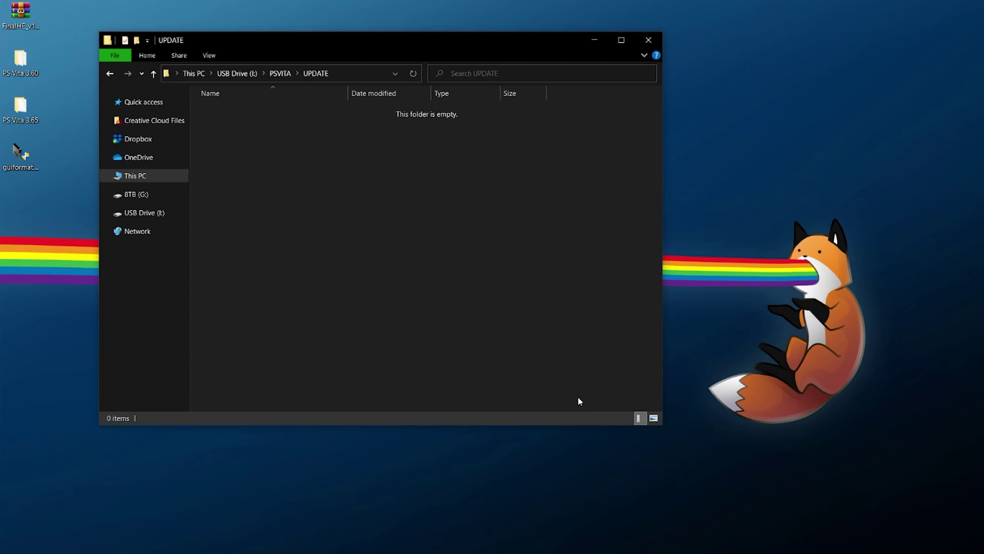
Copy PSP2UPDAT.PUP from the desktop's PS Vita 3.65 folder into the USB drive's UPDATE folder, closing the source window.
double_click(16, 102)
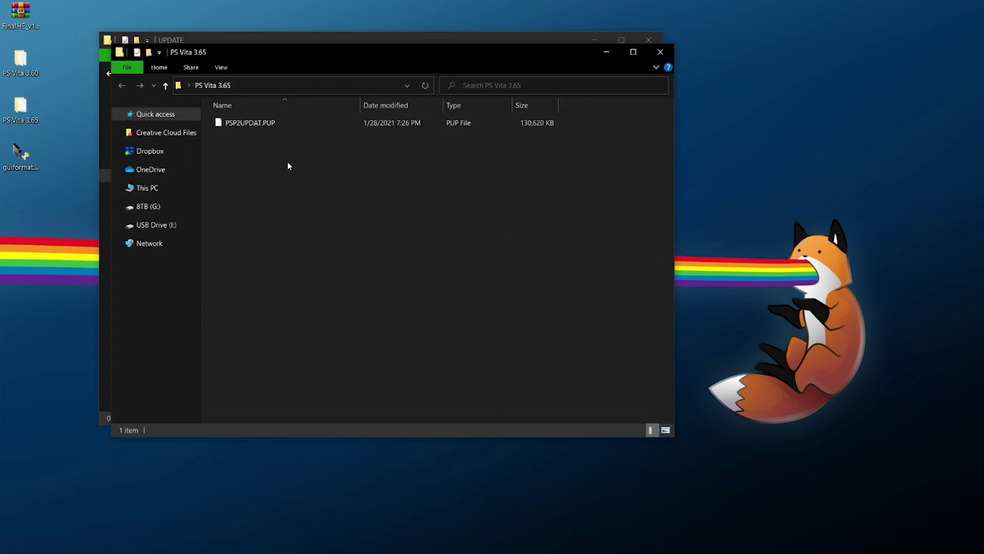
right_click(248, 122)
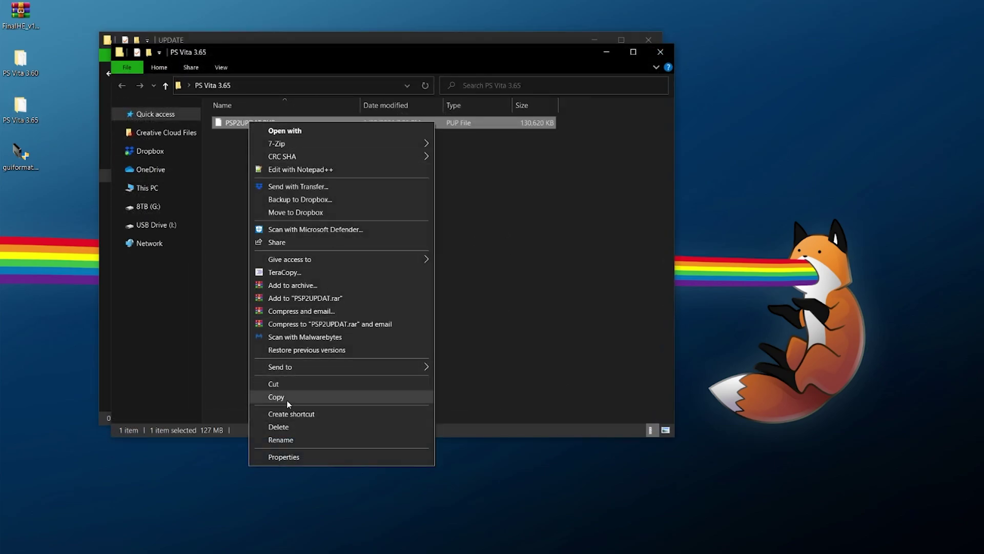
click(277, 396)
click(657, 53)
right_click(302, 176)
click(328, 256)
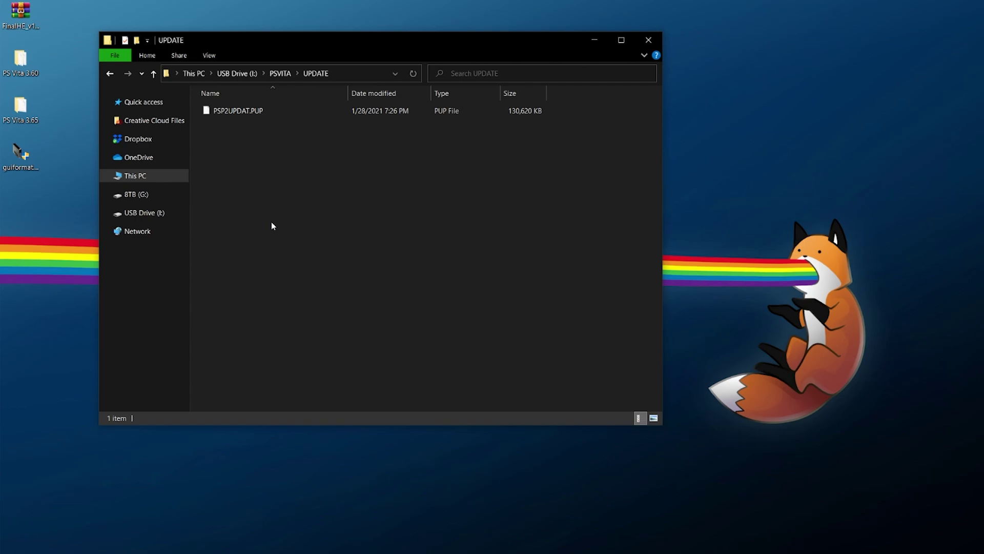
Check that file name extensions are set to show, and rename PSP2UPDAT.PUP in the UPDATE folder to PSVUPDAT.PUP.
click(210, 55)
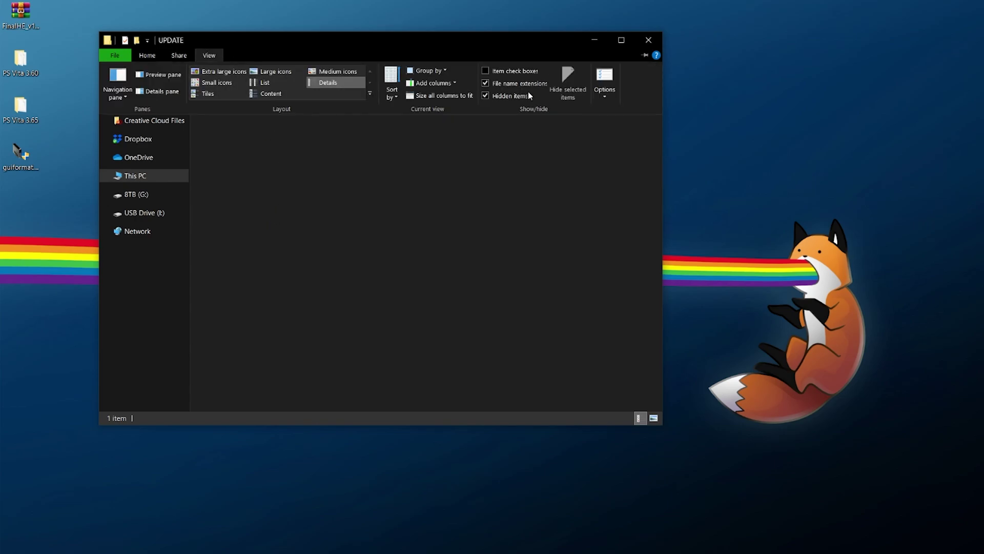
click(334, 169)
click(230, 110)
click(230, 112)
click(229, 110)
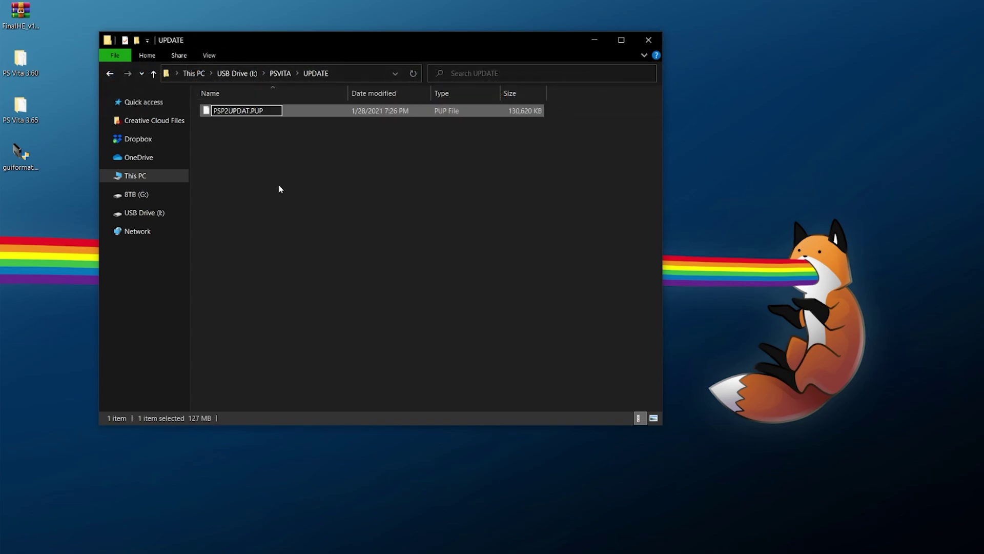
key(BackSpace)
key(BackSpace)
text(V)
click(278, 186)
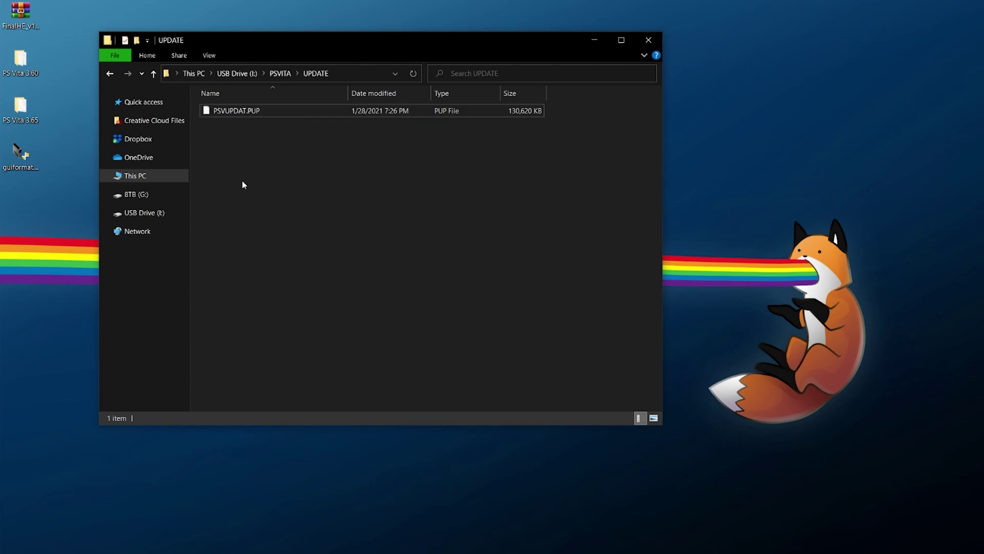
Review the folder structure from the root of USB Drive (I:) through PSVITA to UPDATE.
click(239, 73)
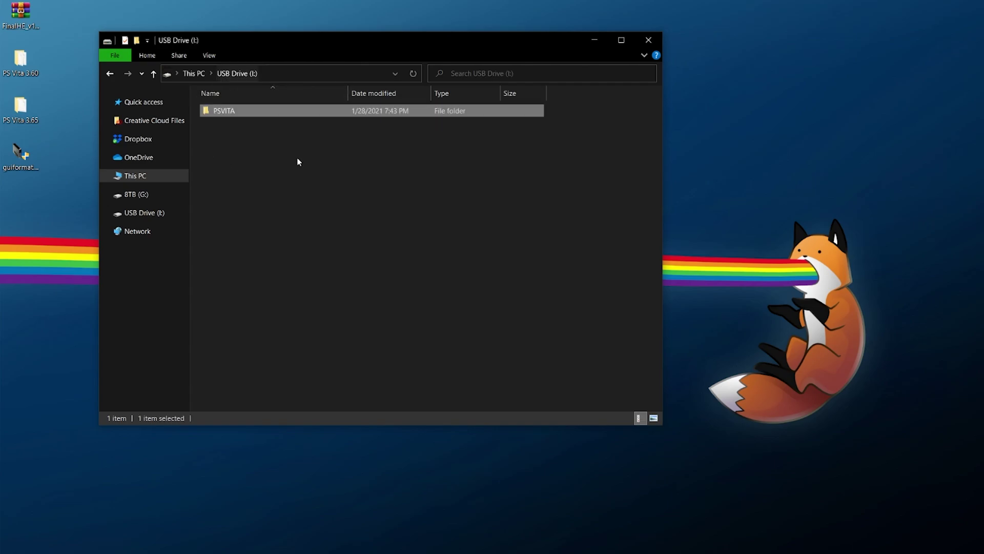
double_click(255, 109)
double_click(237, 112)
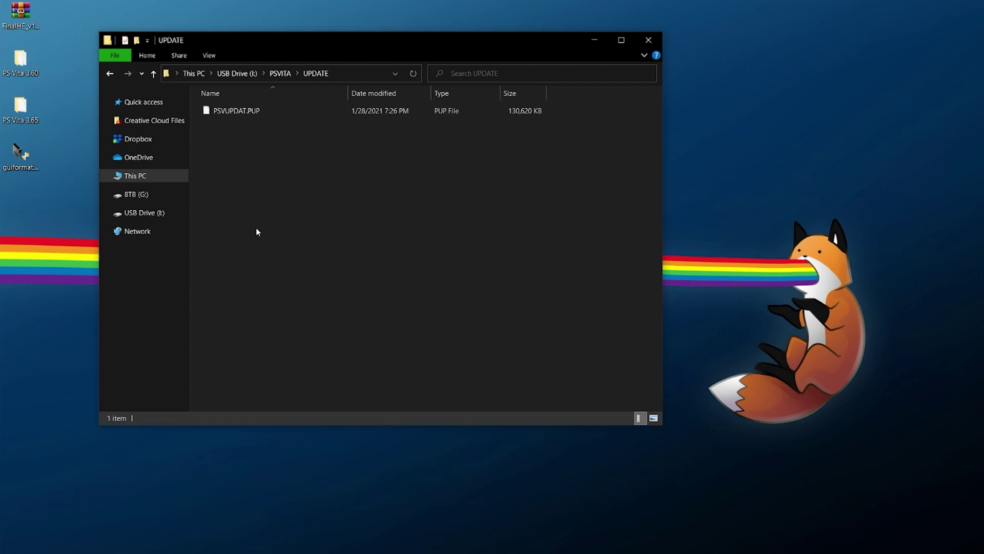
Go to This PC and eject USB Drive (I:).
click(129, 177)
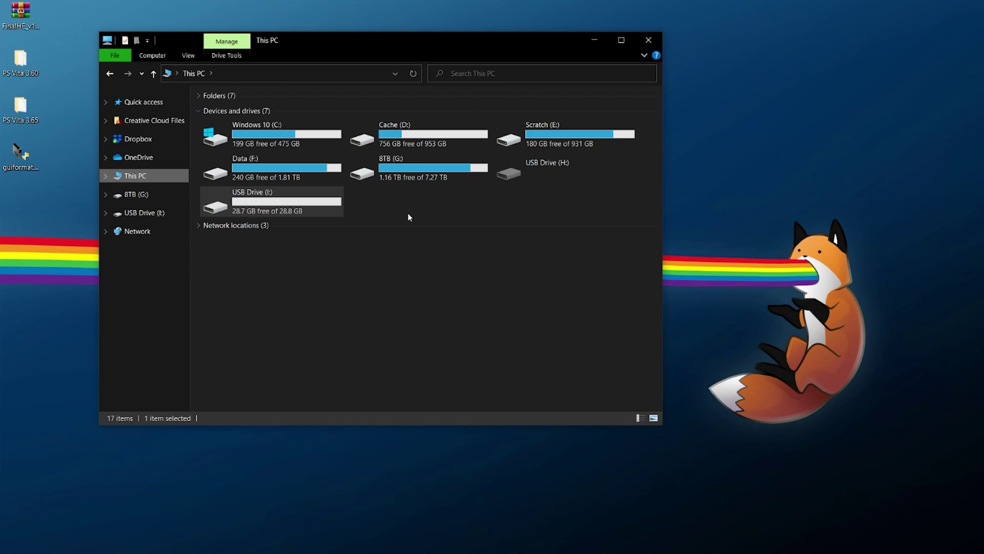
right_click(251, 202)
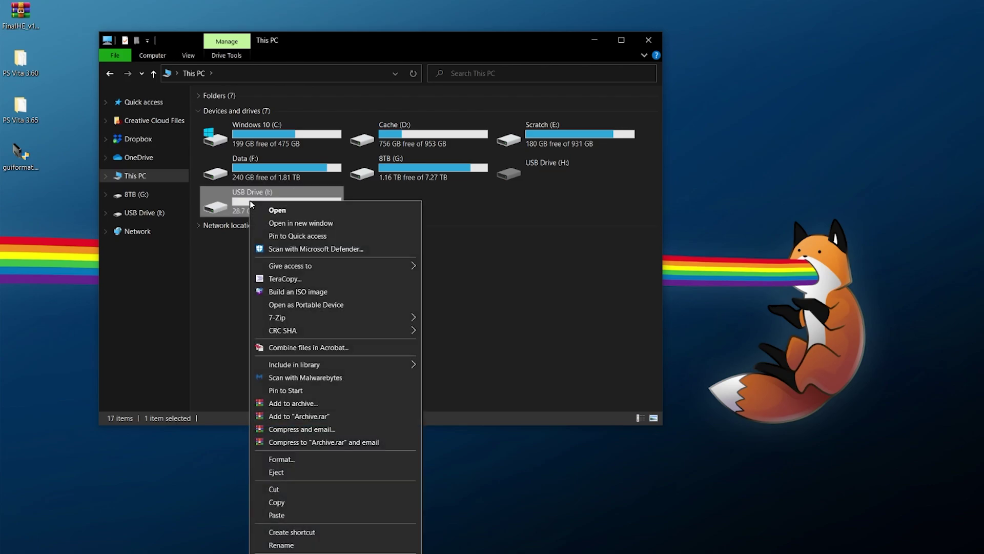
click(296, 472)
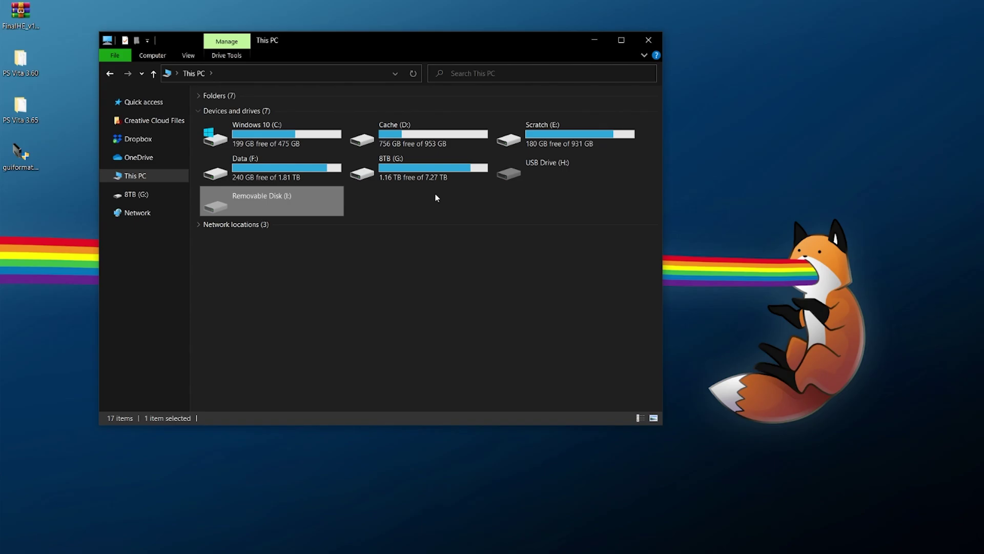